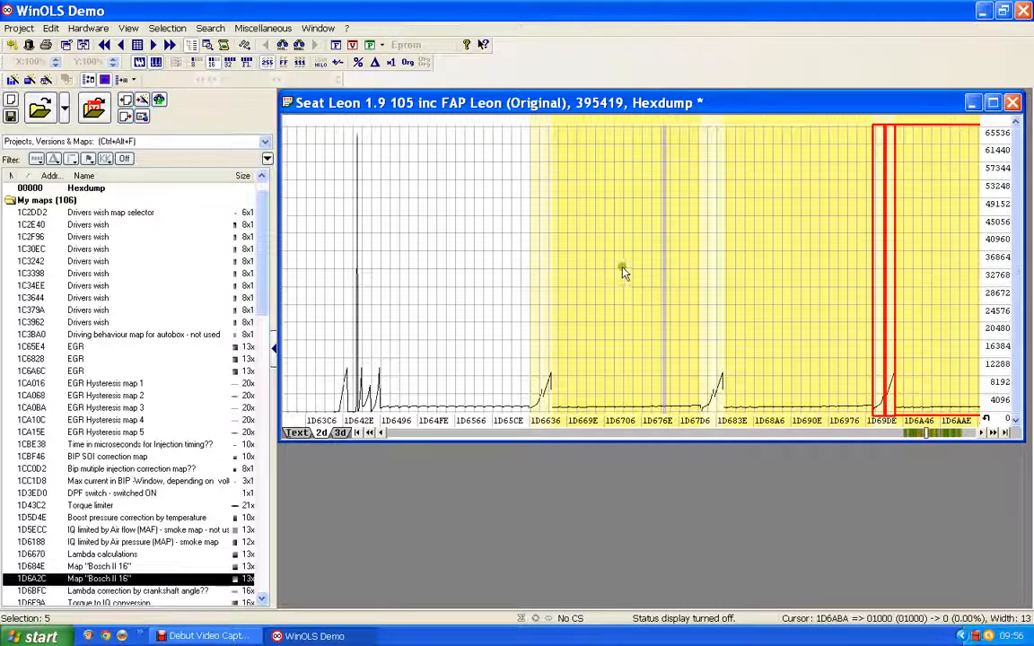
{"action": "left_click", "coordinate": [621, 270]}
{"action": "left_click", "coordinate": [783, 267]}
{"action": "left_click", "coordinate": [940, 274]}
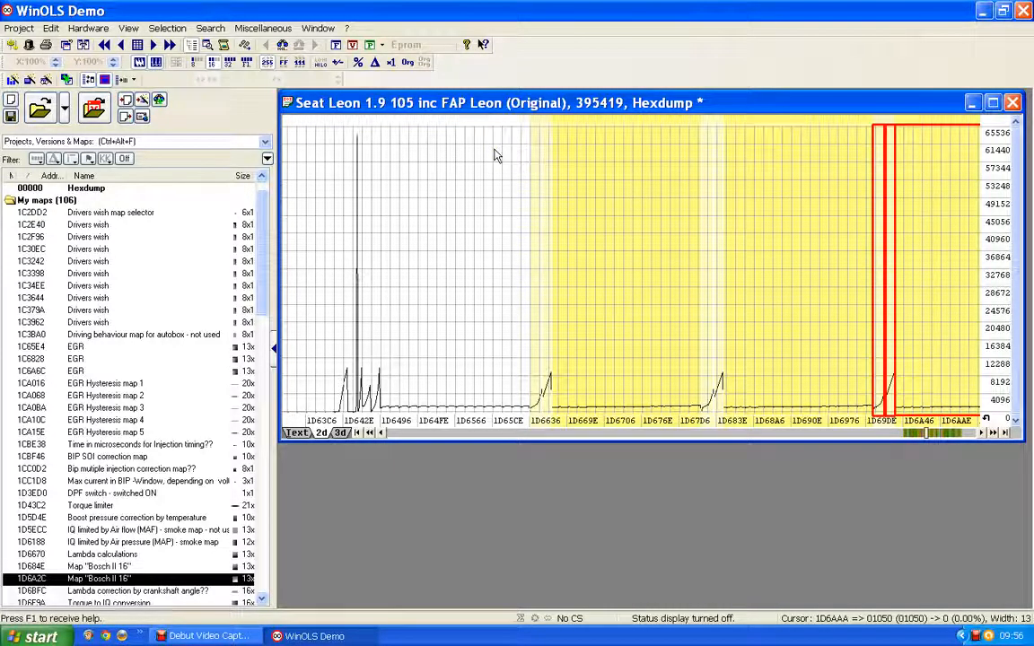
- Switch the hexdump to text view, select the 13×16 block starting at 1D6492, and create a new map from it
{"action": "left_click", "coordinate": [296, 432]}
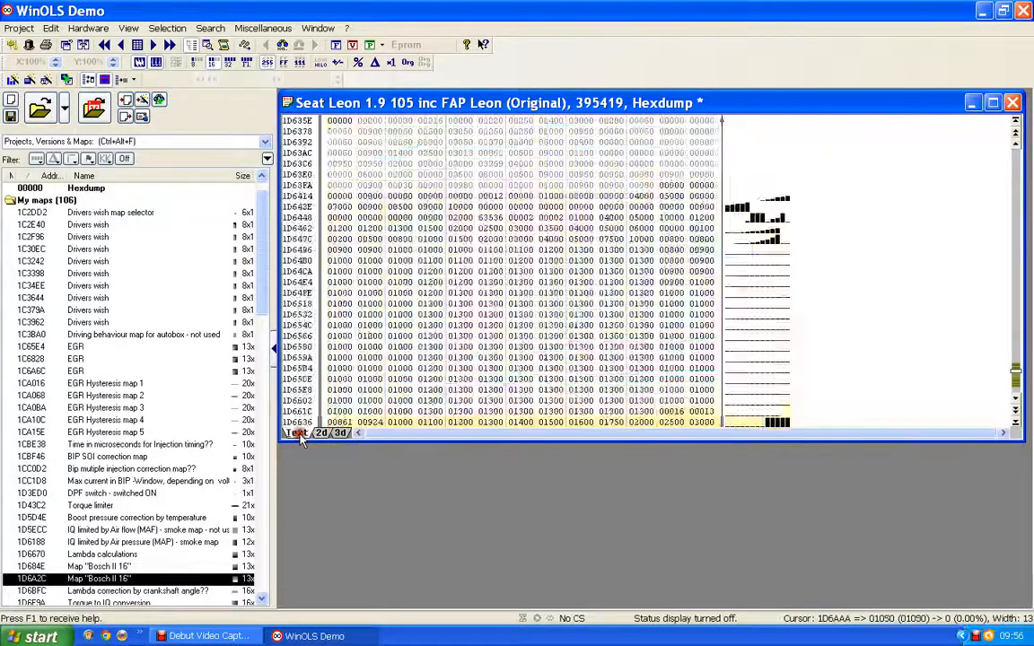
{"action": "scroll", "coordinate": [437, 352], "scroll_direction": "up", "scroll_amount": 3}
{"action": "scroll", "coordinate": [437, 352], "scroll_direction": "up", "scroll_amount": 7}
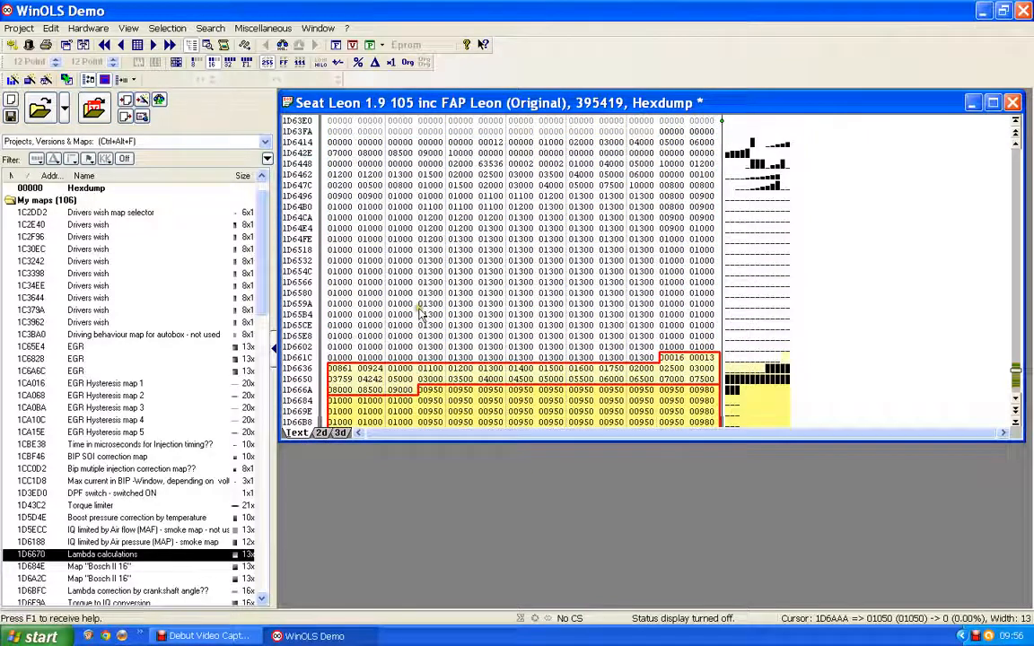
{"action": "left_click", "coordinate": [642, 358]}
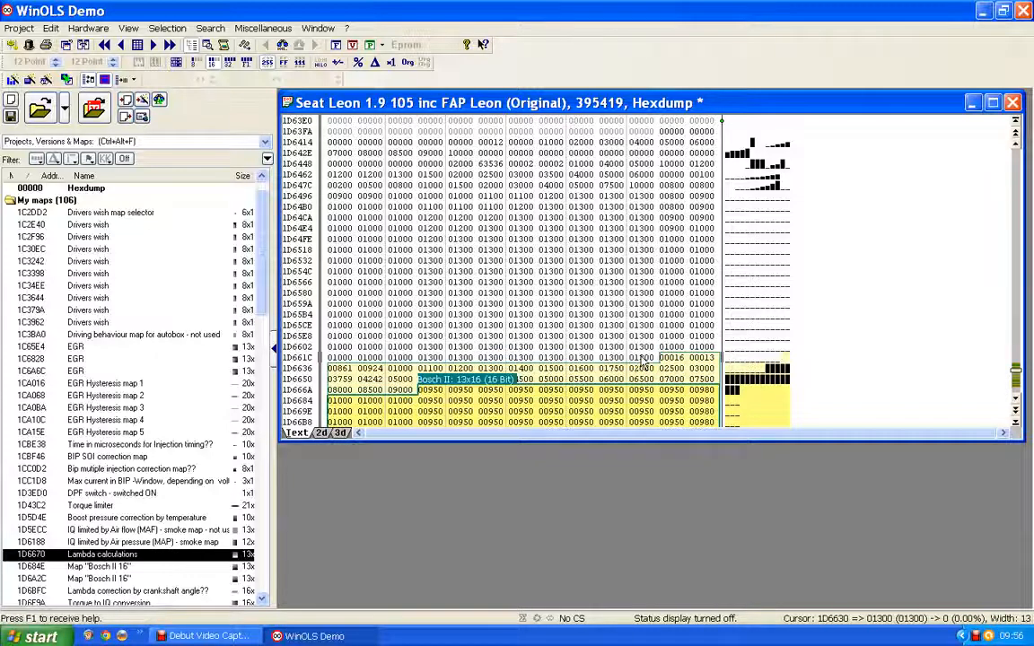
{"action": "key", "text": "ctrl+Left"}
{"action": "key", "text": "ctrl+Left"}
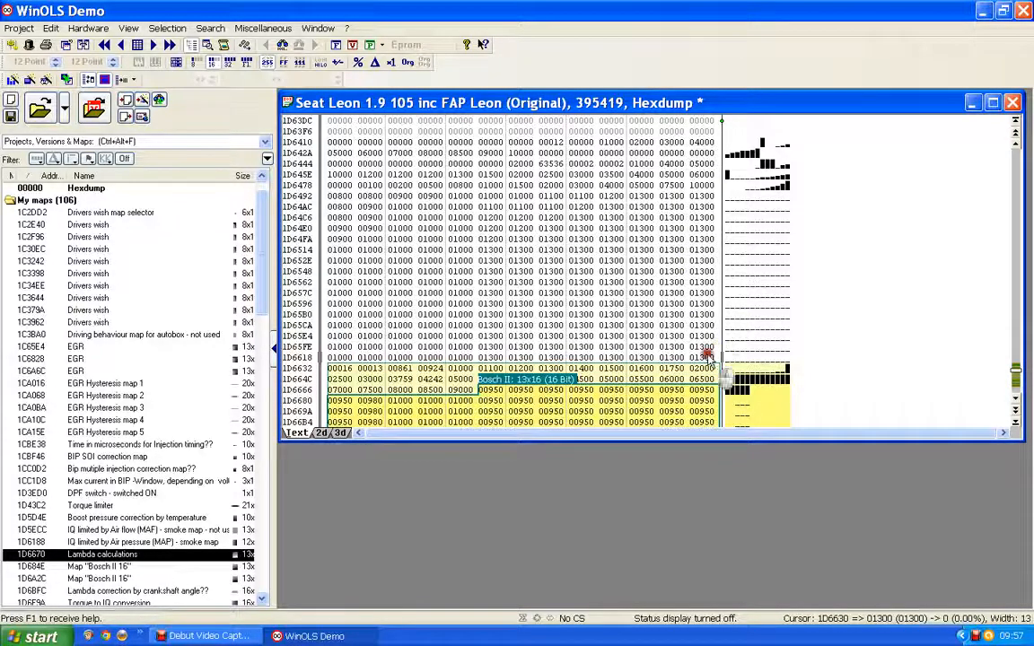
{"action": "mouse_move", "coordinate": [709, 358]}
{"action": "left_mouse_down"}
{"action": "mouse_move", "coordinate": [700, 229]}
{"action": "mouse_move", "coordinate": [632, 208]}
{"action": "mouse_move", "coordinate": [637, 190]}
{"action": "mouse_move", "coordinate": [341, 196]}
{"action": "left_mouse_up"}
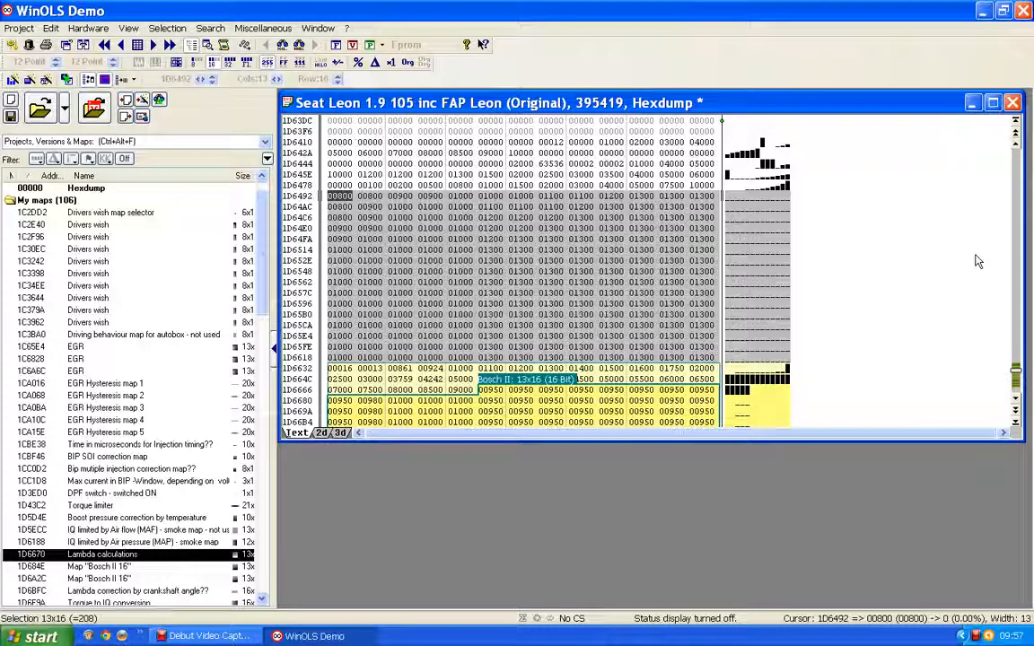
{"action": "key", "text": "k"}
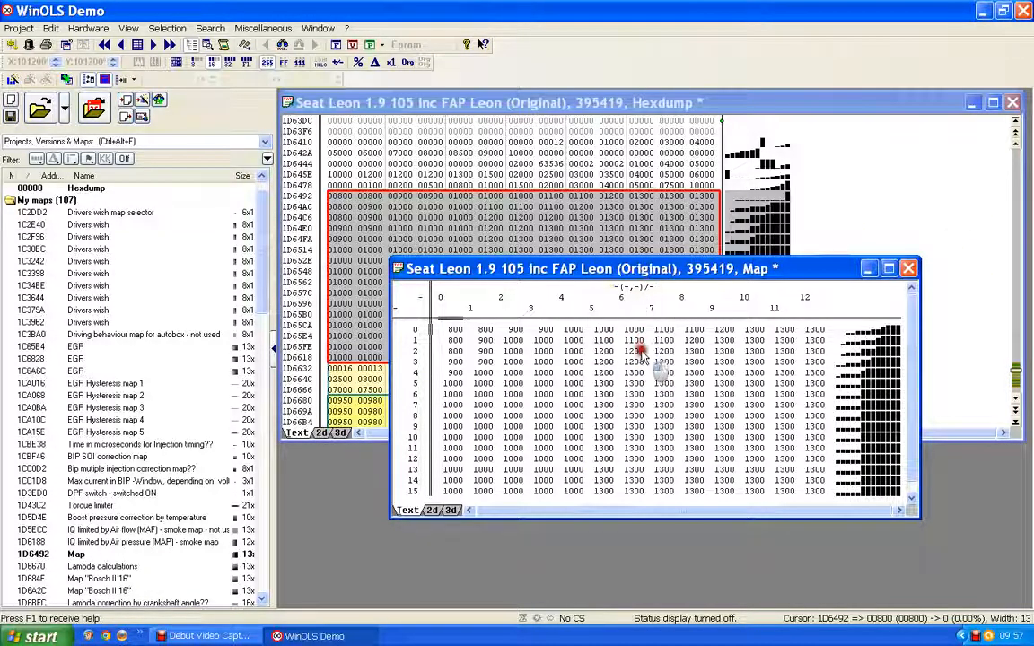
- Examine the hexdump row just above the new map's data for the X-axis values
{"action": "left_click_drag", "start_coordinate": [636, 279], "coordinate": [634, 365]}
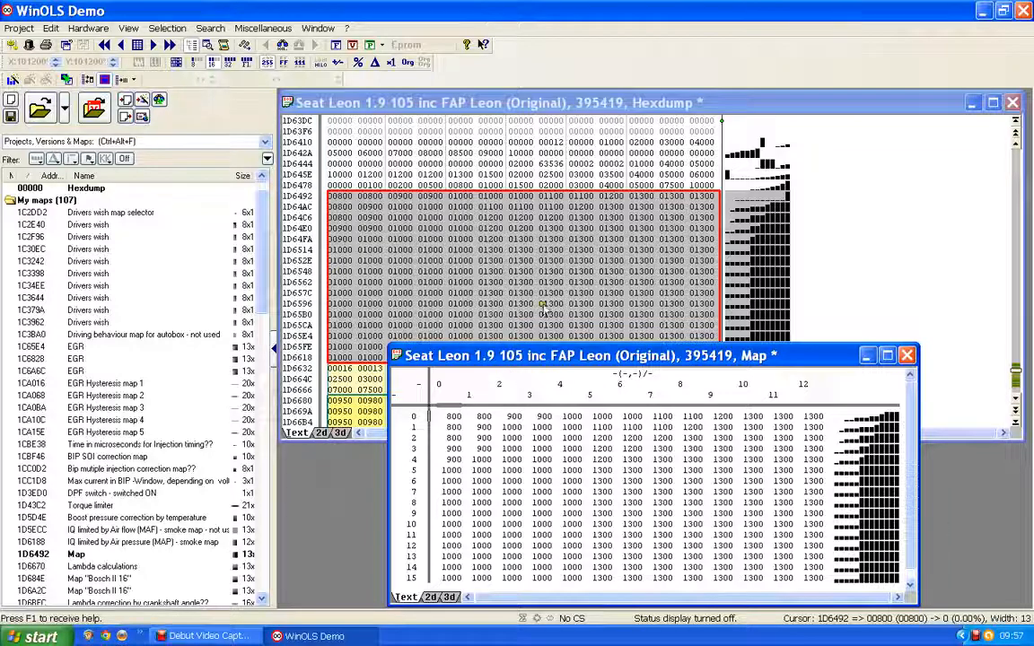
{"action": "left_click", "coordinate": [521, 185]}
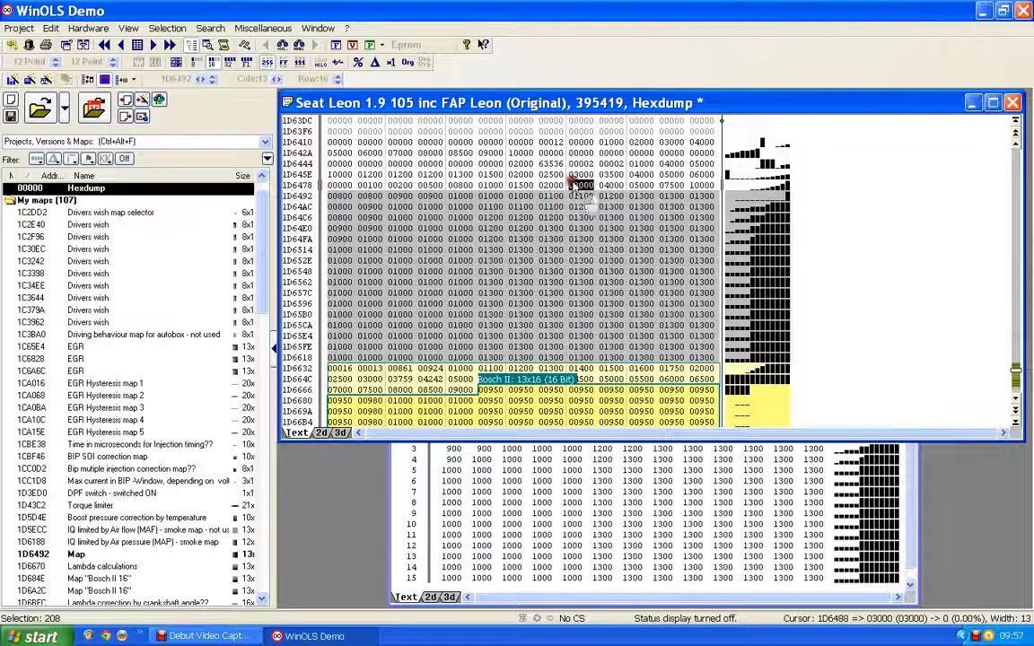
{"action": "left_click", "coordinate": [497, 185]}
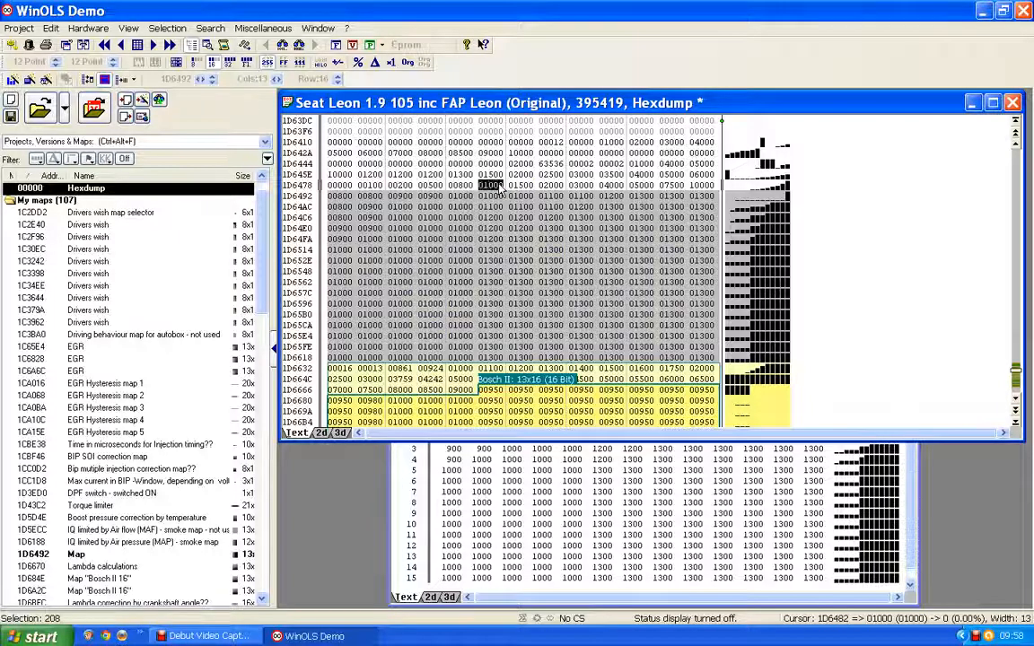
{"action": "left_click", "coordinate": [499, 185]}
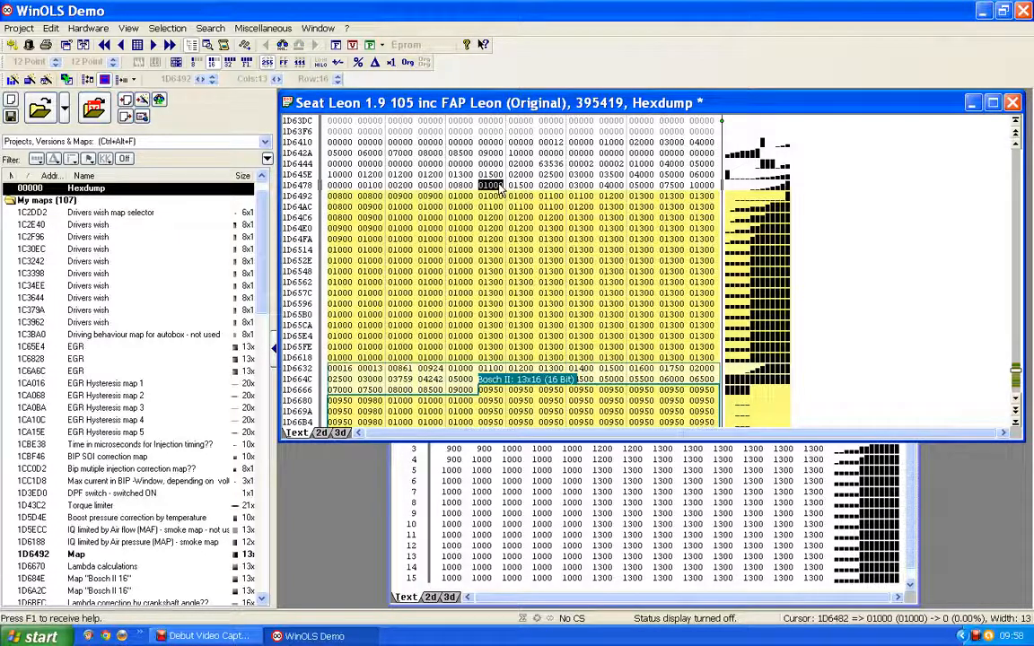
{"action": "left_click", "coordinate": [340, 188]}
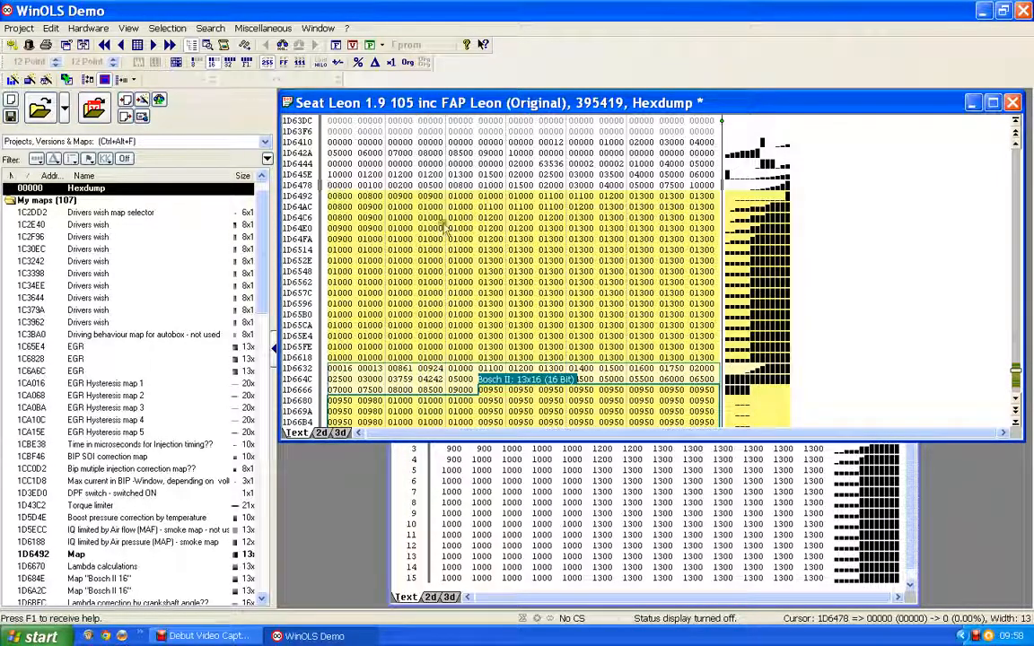
{"action": "left_click", "coordinate": [912, 536]}
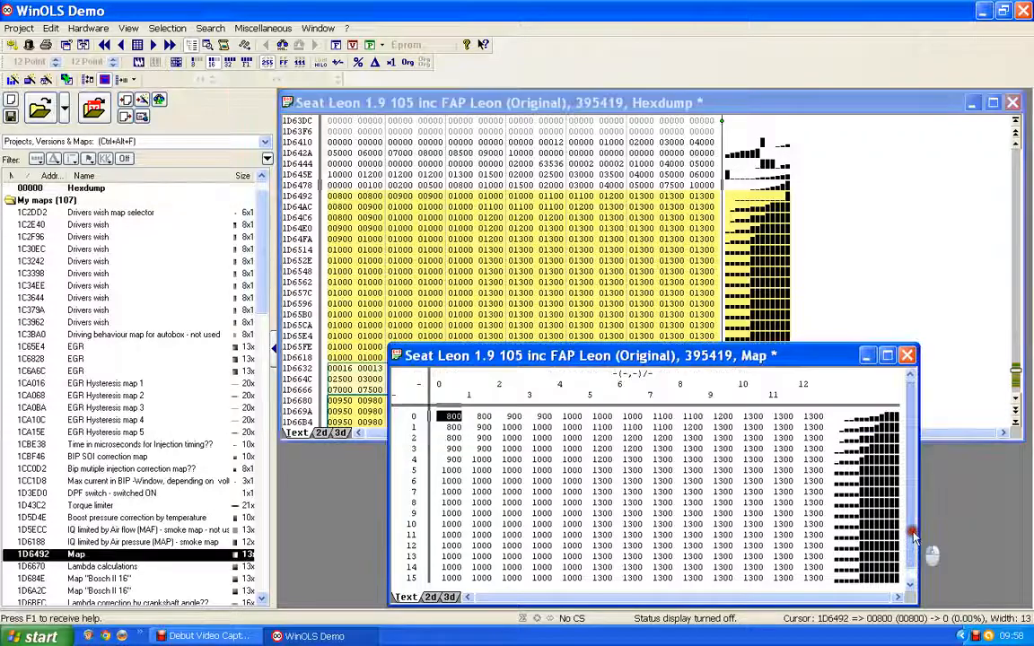
- Set the map's X-axis data source to Eprom with start address 1D6478 taken from the hexdump cursor
{"action": "double_click", "coordinate": [769, 387]}
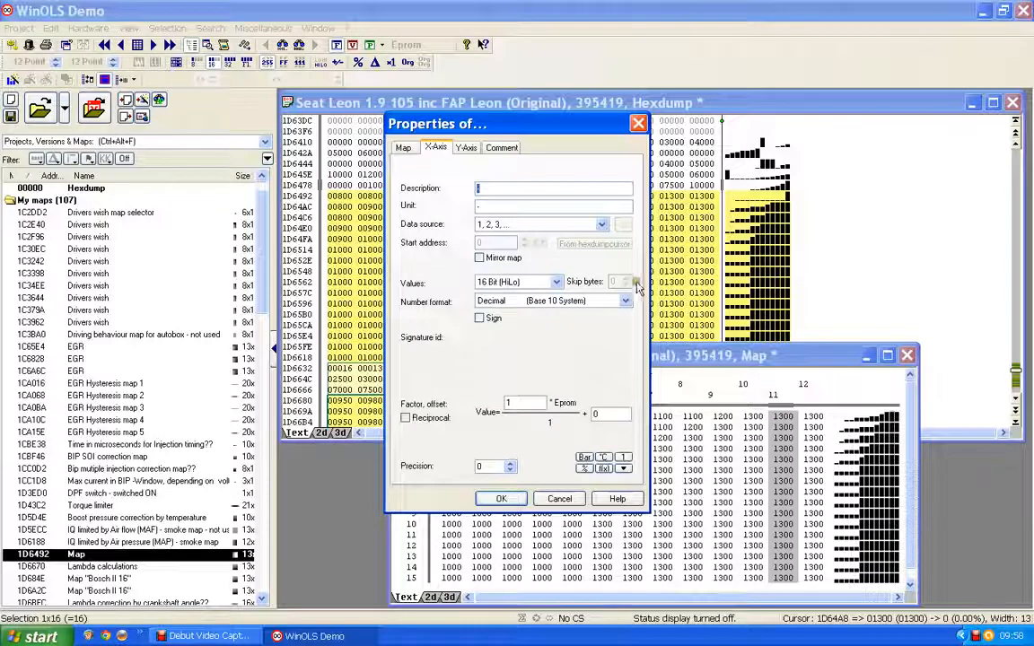
{"action": "left_click", "coordinate": [603, 224]}
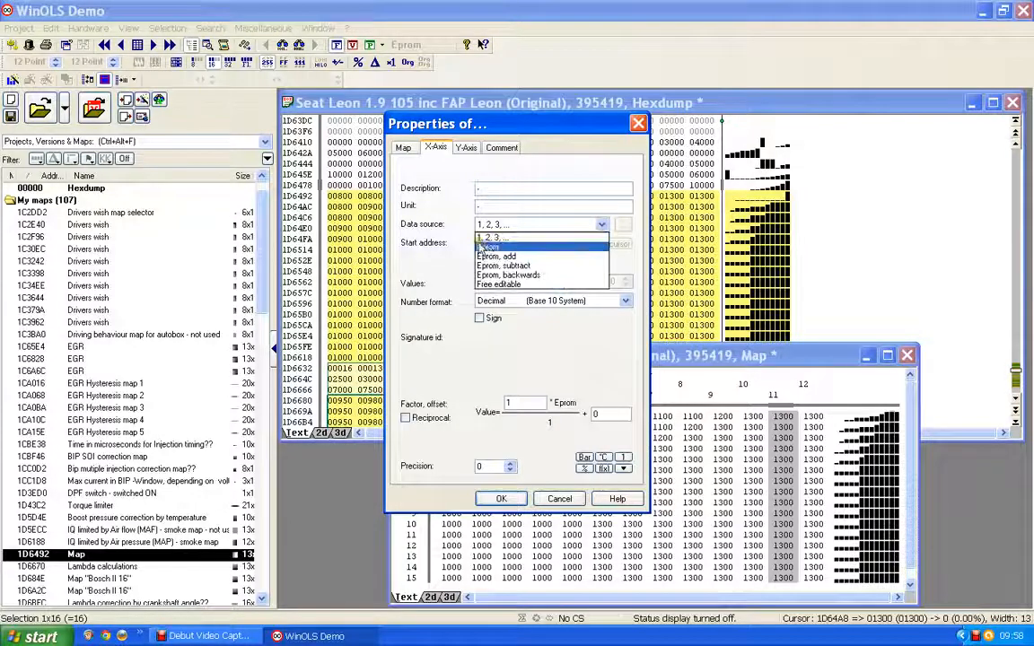
{"action": "left_click", "coordinate": [489, 248]}
{"action": "left_click", "coordinate": [594, 244]}
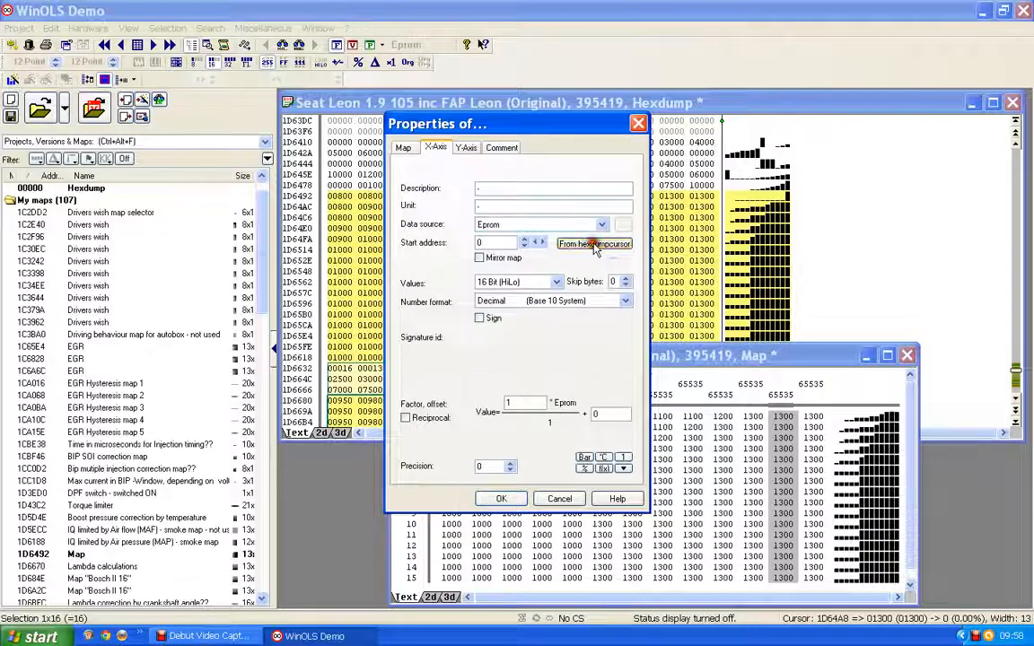
{"action": "left_click_drag", "start_coordinate": [515, 124], "coordinate": [910, 152]}
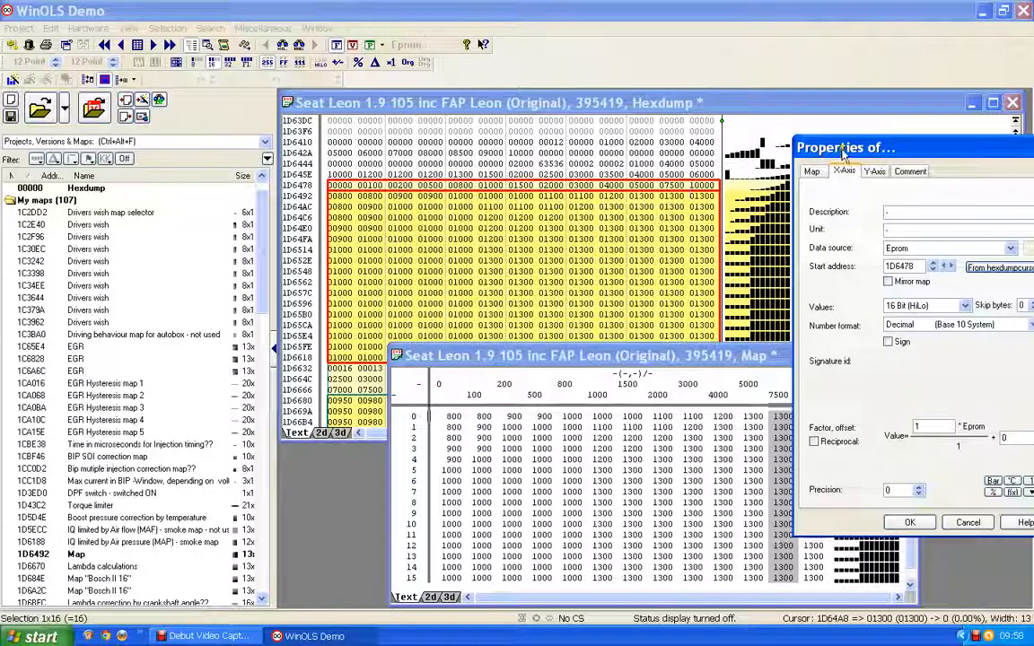
{"action": "left_click_drag", "start_coordinate": [909, 145], "coordinate": [668, 136]}
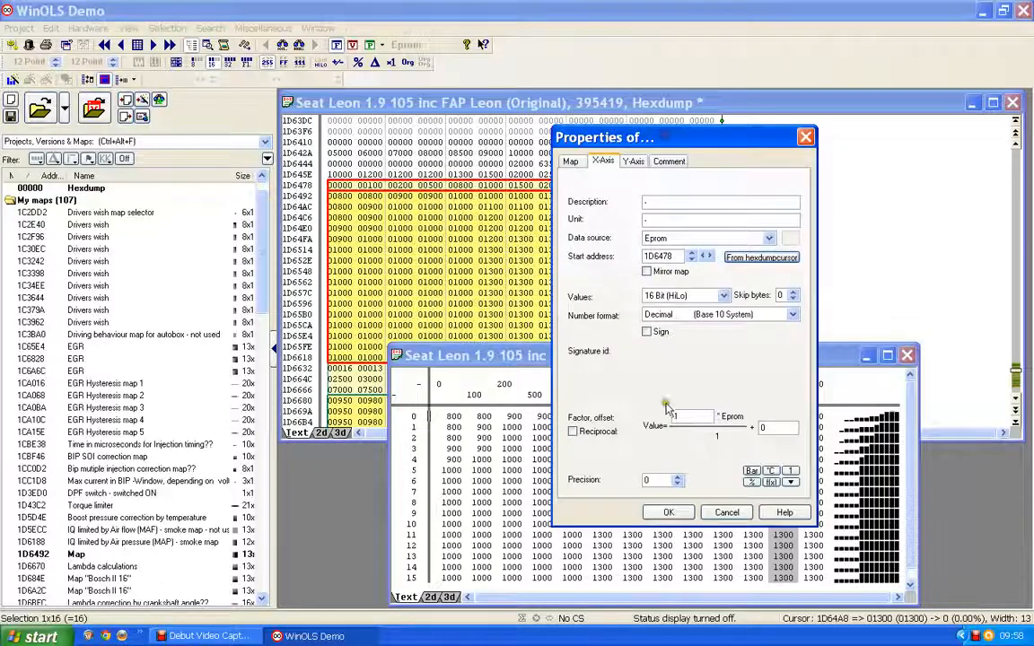
{"action": "left_click", "coordinate": [667, 512]}
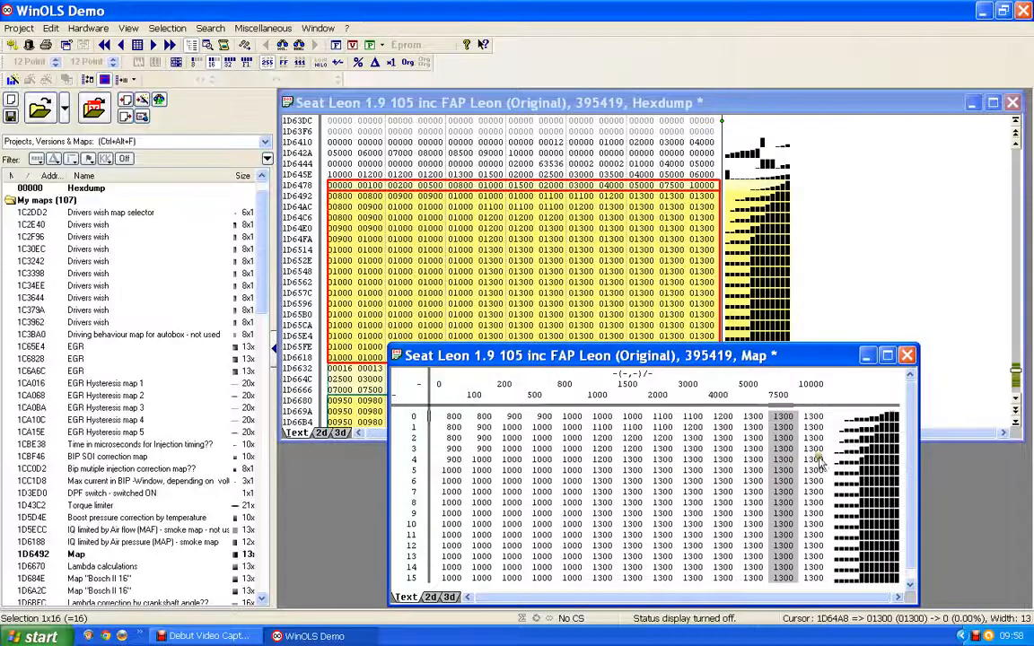
- Inspect the hexdump rows above the X-axis values for the Y-axis values
{"action": "left_click", "coordinate": [752, 397]}
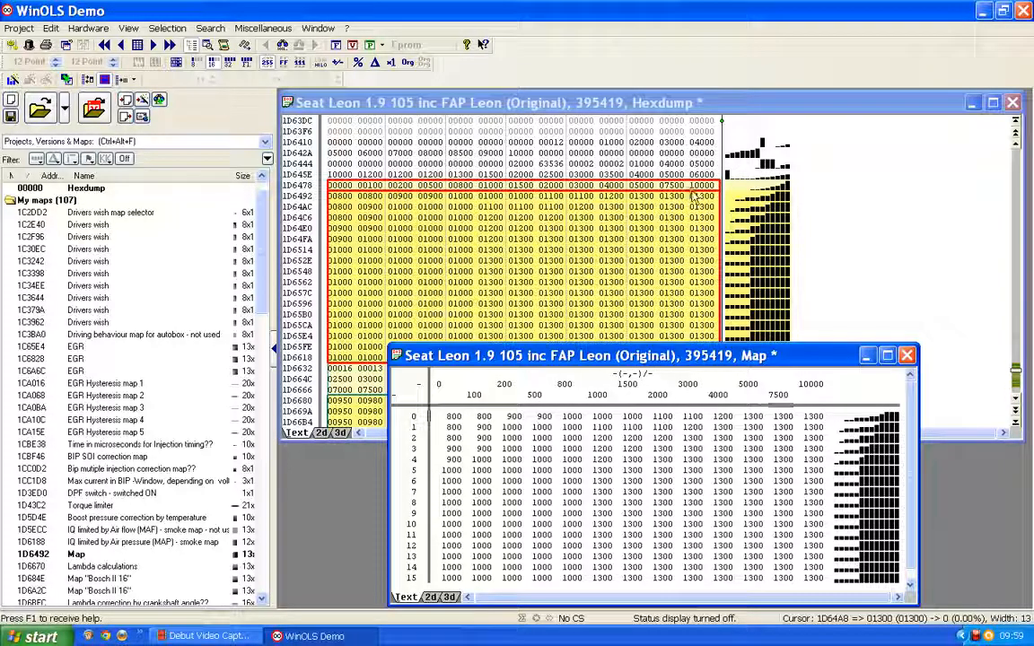
{"action": "left_click", "coordinate": [670, 174]}
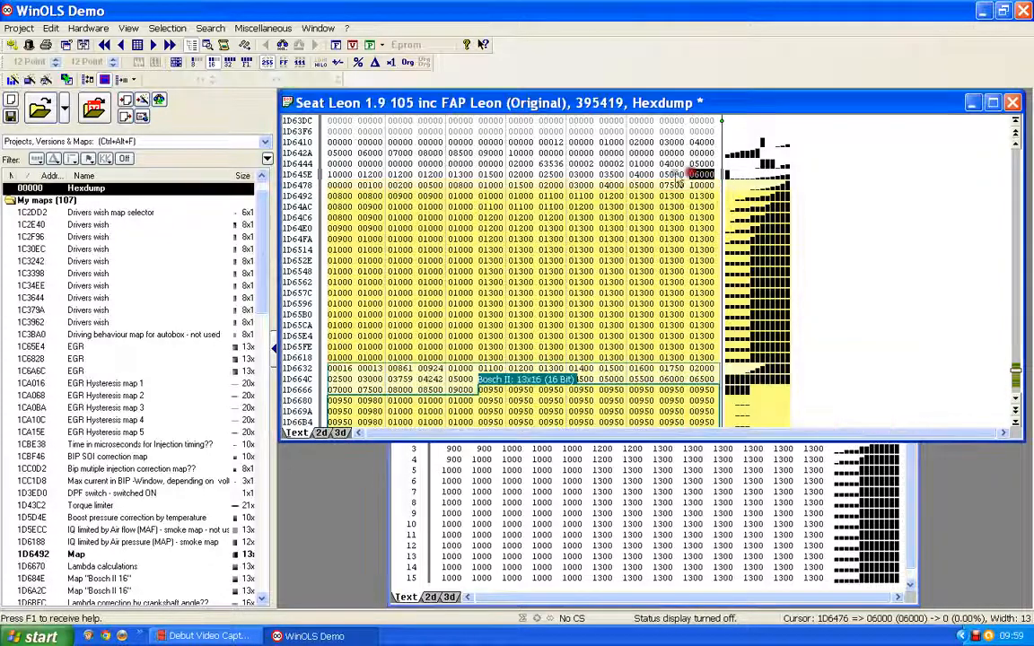
{"action": "left_click", "coordinate": [639, 176]}
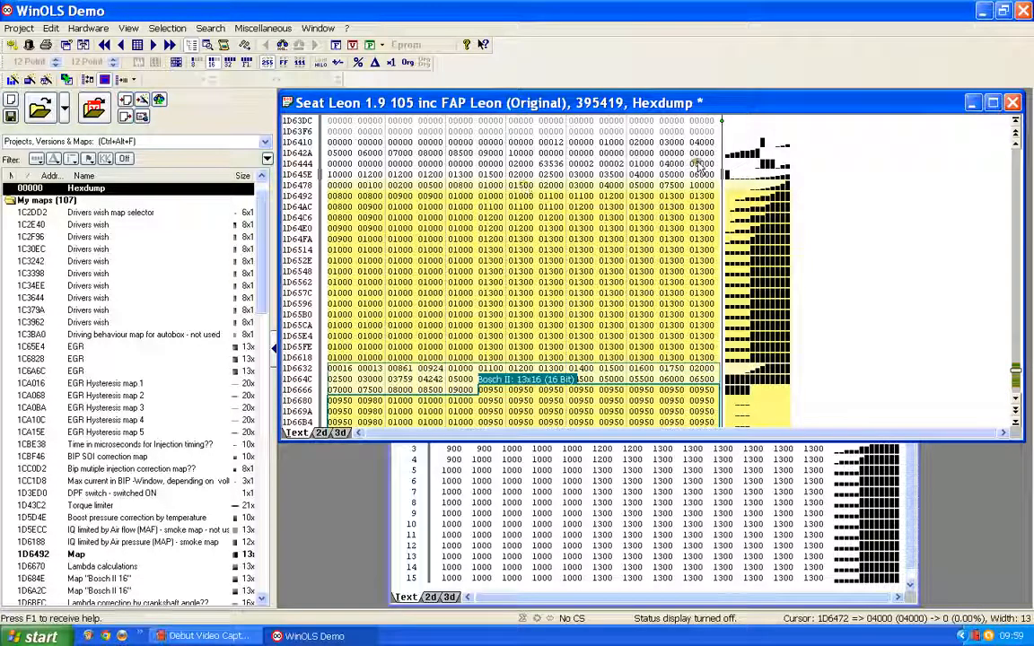
{"action": "left_click", "coordinate": [644, 164]}
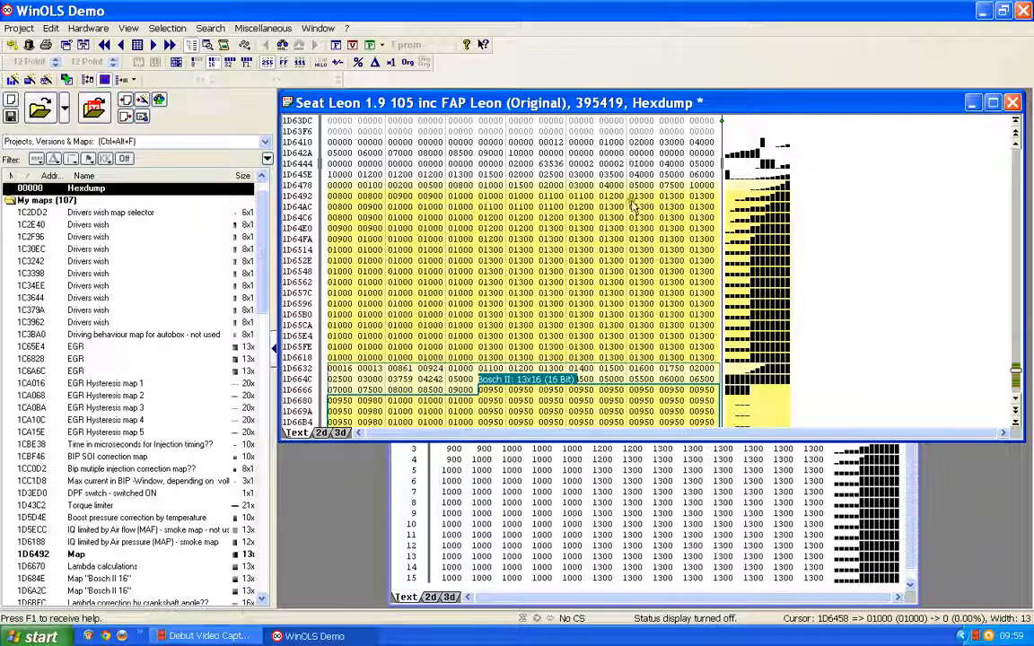
- Set the map's Y-axis data source to Eprom with start address 1D6458 taken from the hexdump cursor
{"action": "double_click", "coordinate": [401, 484]}
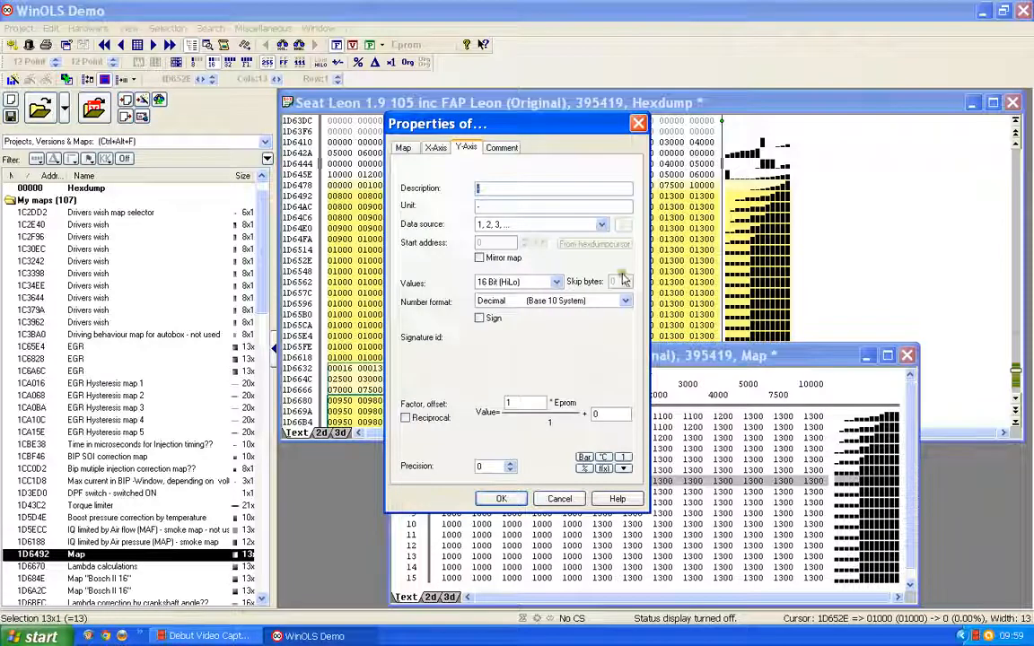
{"action": "left_click", "coordinate": [601, 224]}
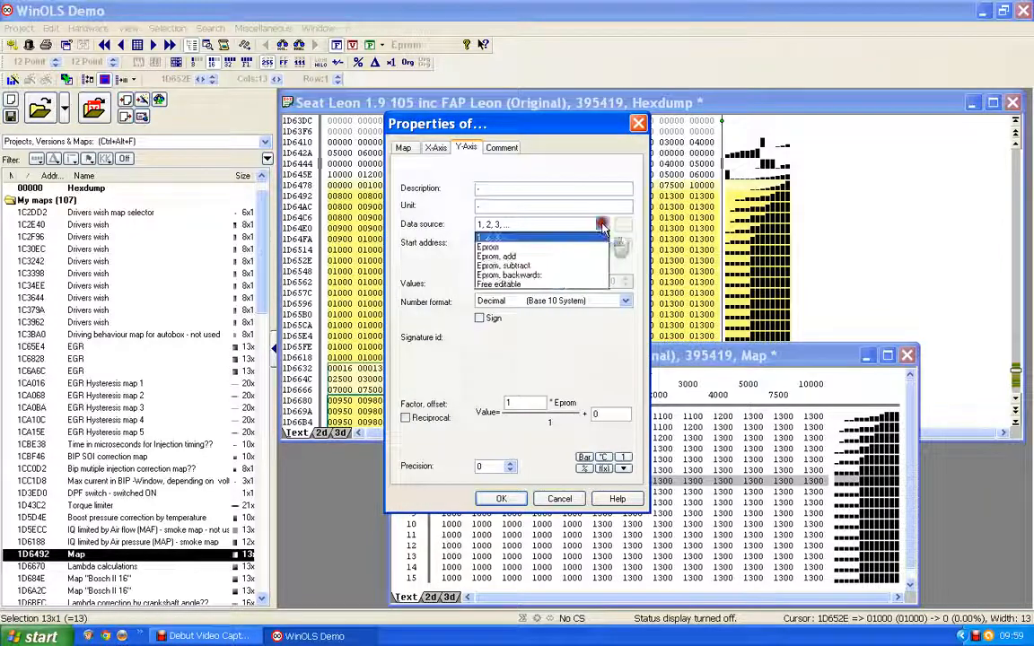
{"action": "left_click", "coordinate": [487, 248]}
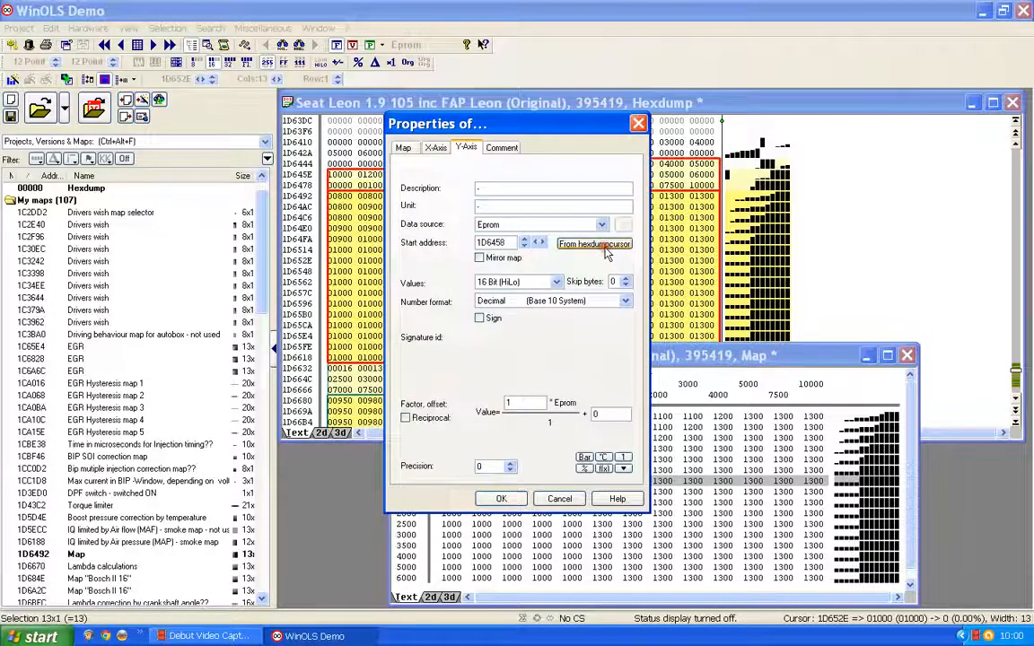
{"action": "left_click", "coordinate": [607, 254]}
{"action": "left_click", "coordinate": [501, 499]}
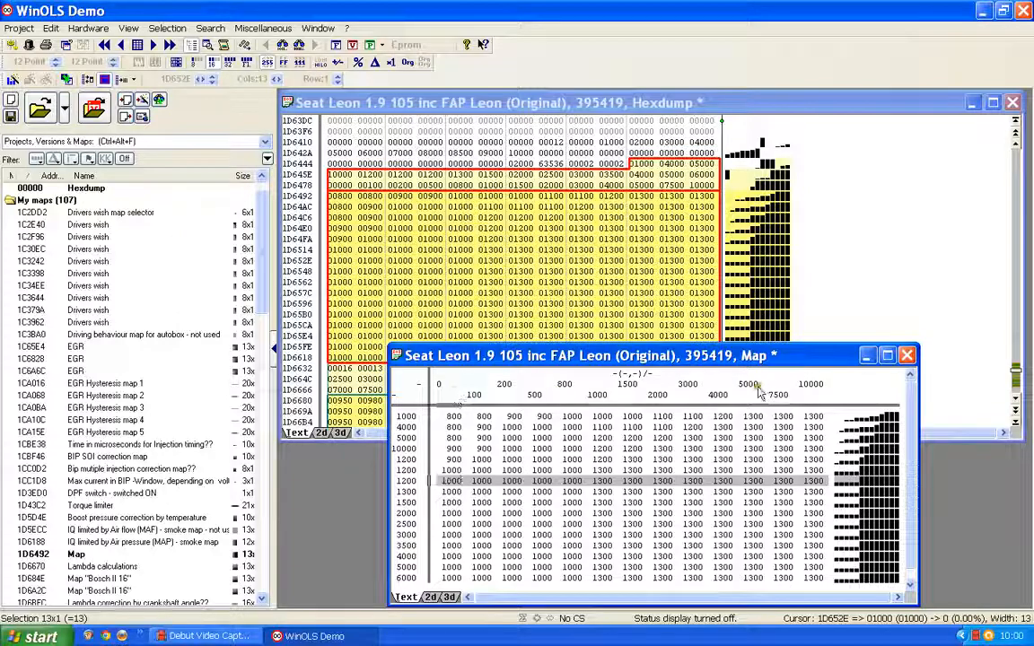
- Describe the X-axis as Mass Air Flow and set its factor to 0.1
{"action": "double_click", "coordinate": [713, 388]}
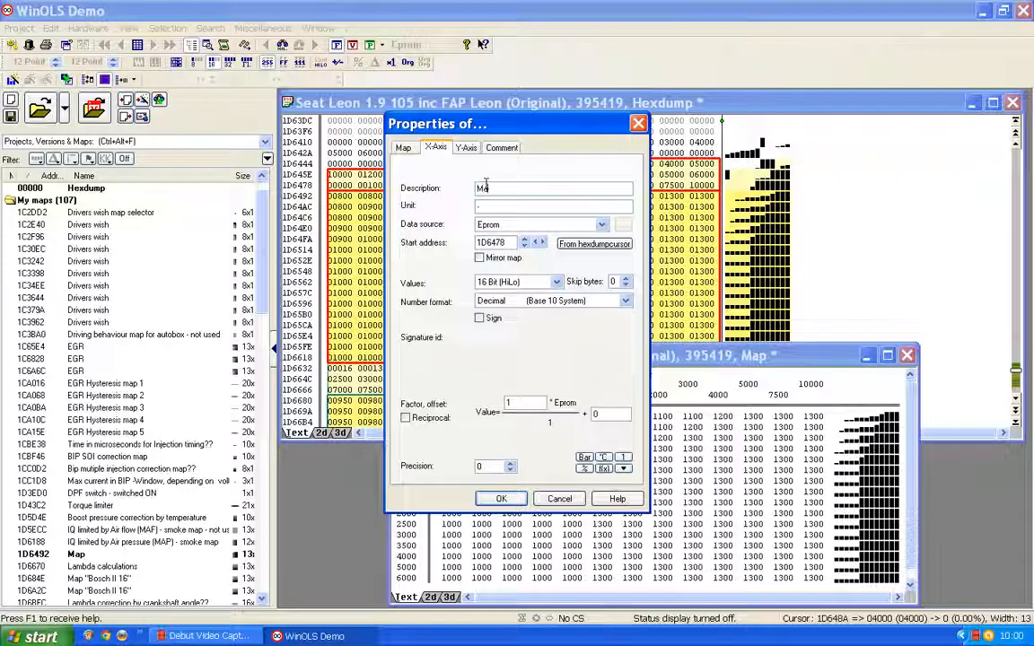
{"action": "type", "text": "ss Air"}
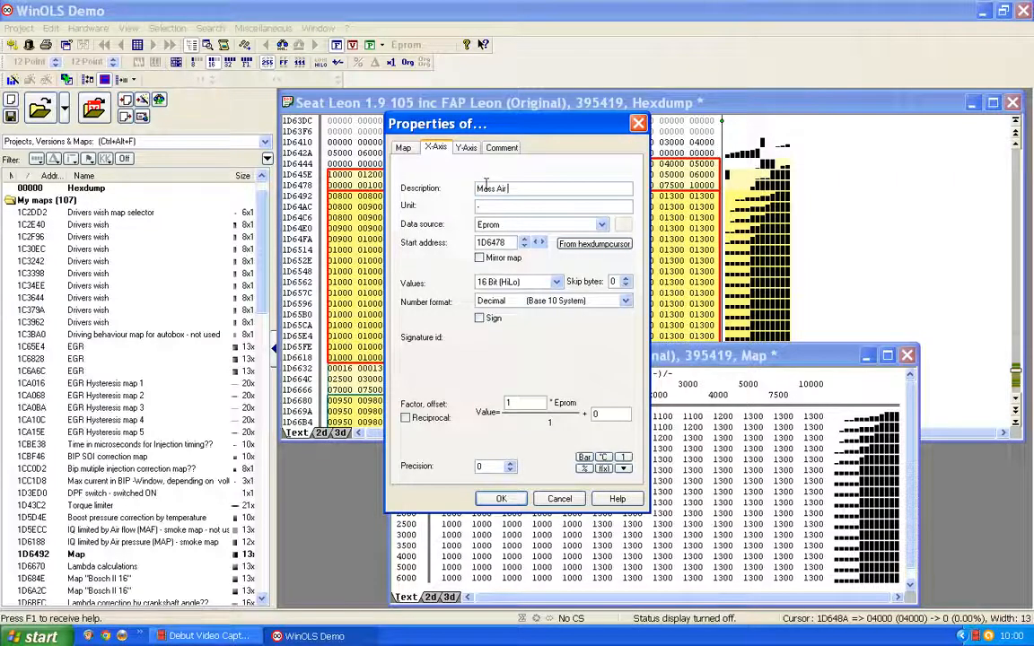
{"action": "type", "text": " Flow"}
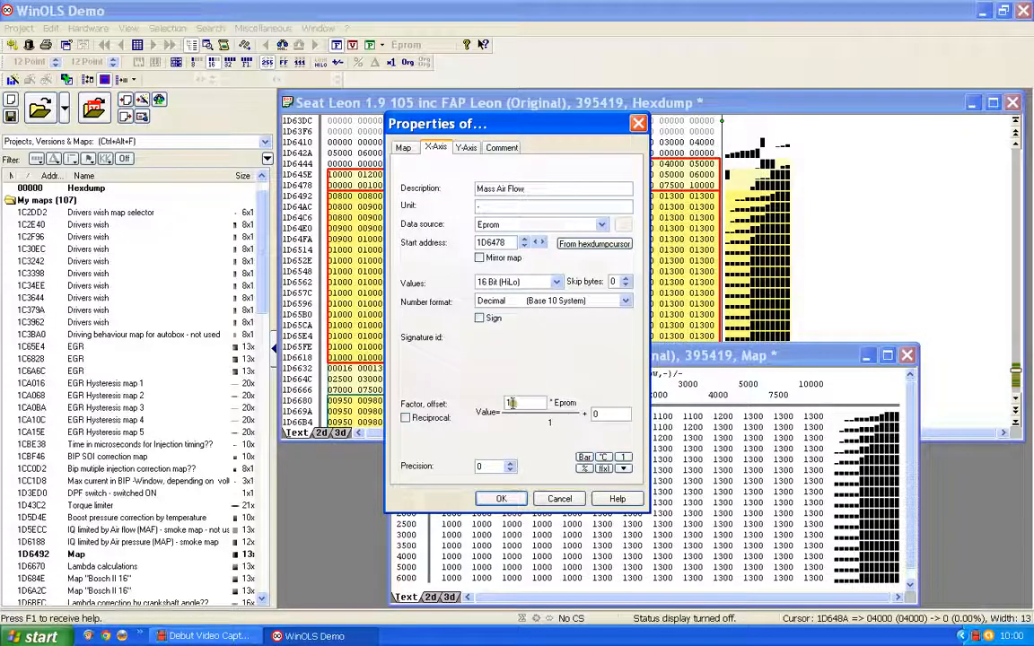
{"action": "left_click_drag", "start_coordinate": [516, 404], "coordinate": [505, 401]}
{"action": "type", "text": "0.1"}
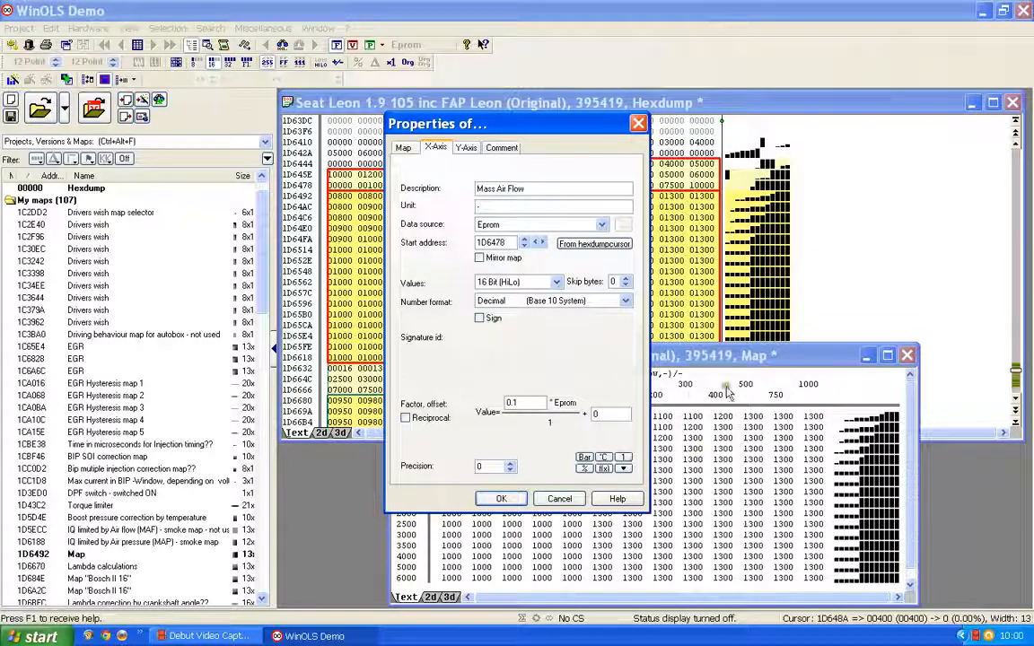
{"action": "left_click", "coordinate": [497, 499]}
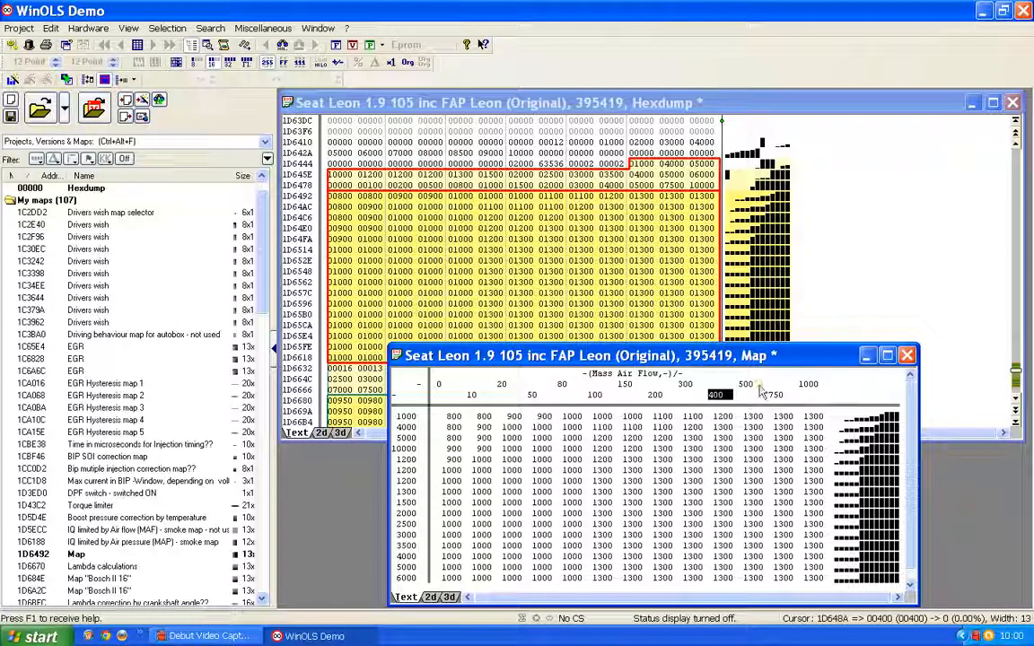
- Open the map's properties and rename it "Lambda calculation - not used"
{"action": "double_click", "coordinate": [566, 500]}
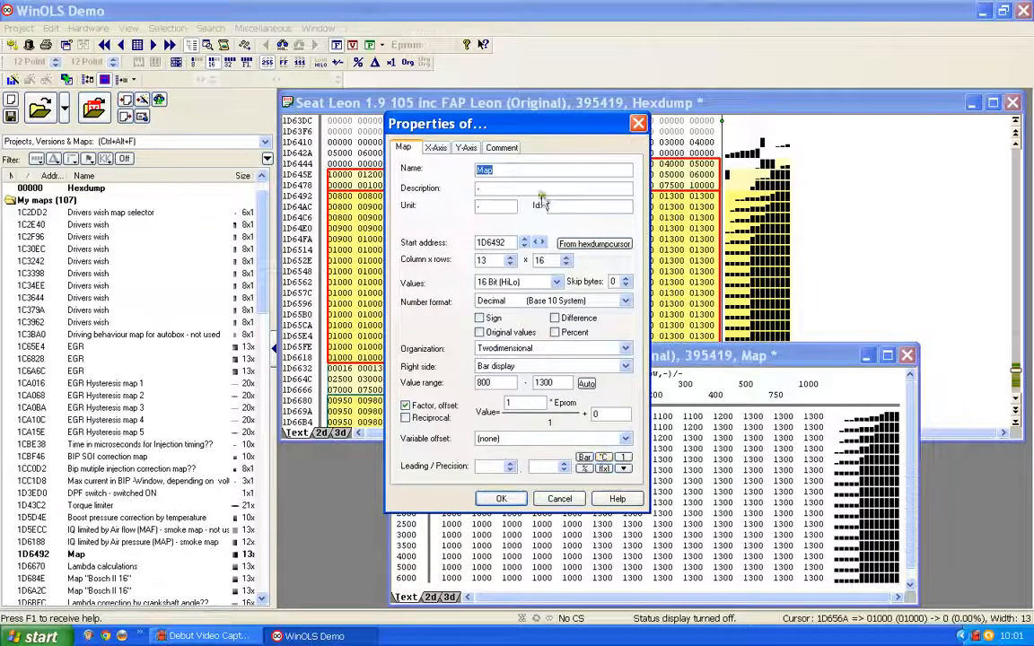
{"action": "type", "text": "Lam"}
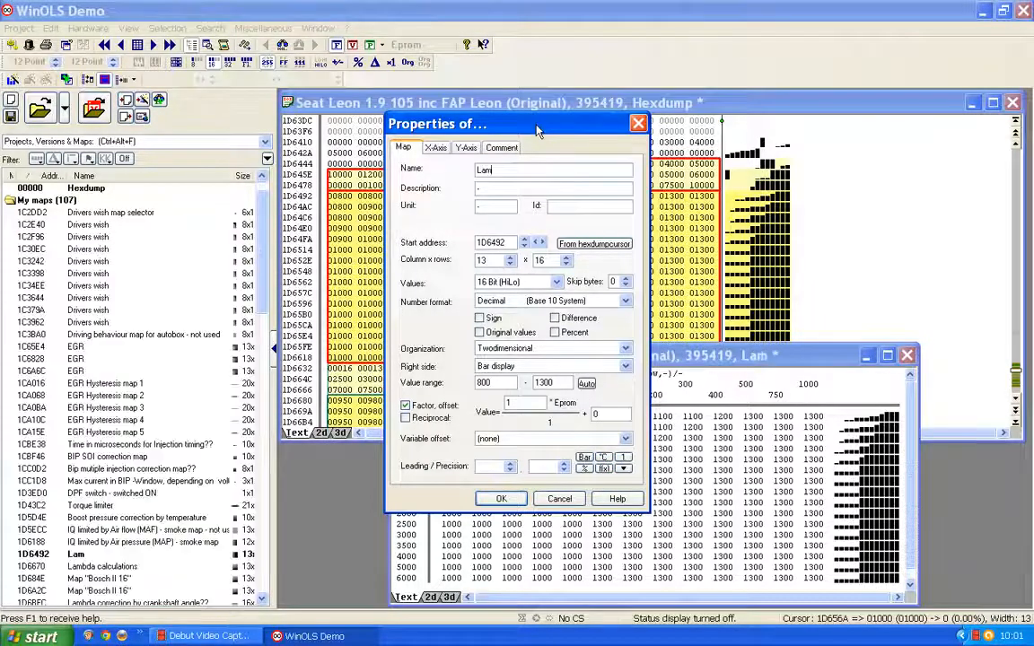
{"action": "type", "text": "bda cal"}
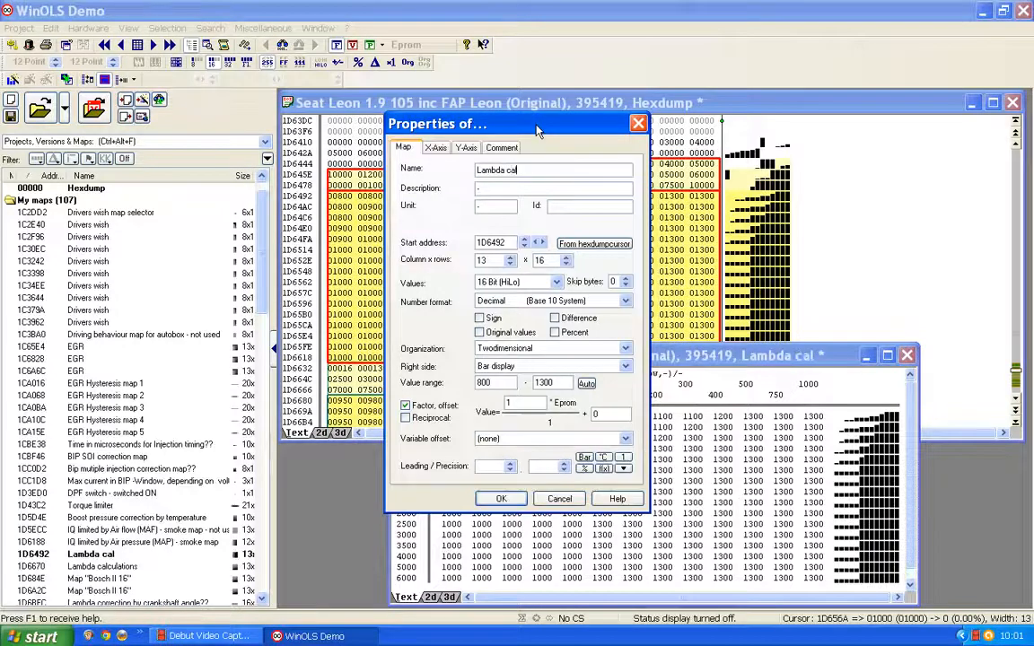
{"action": "type", "text": "culatio"}
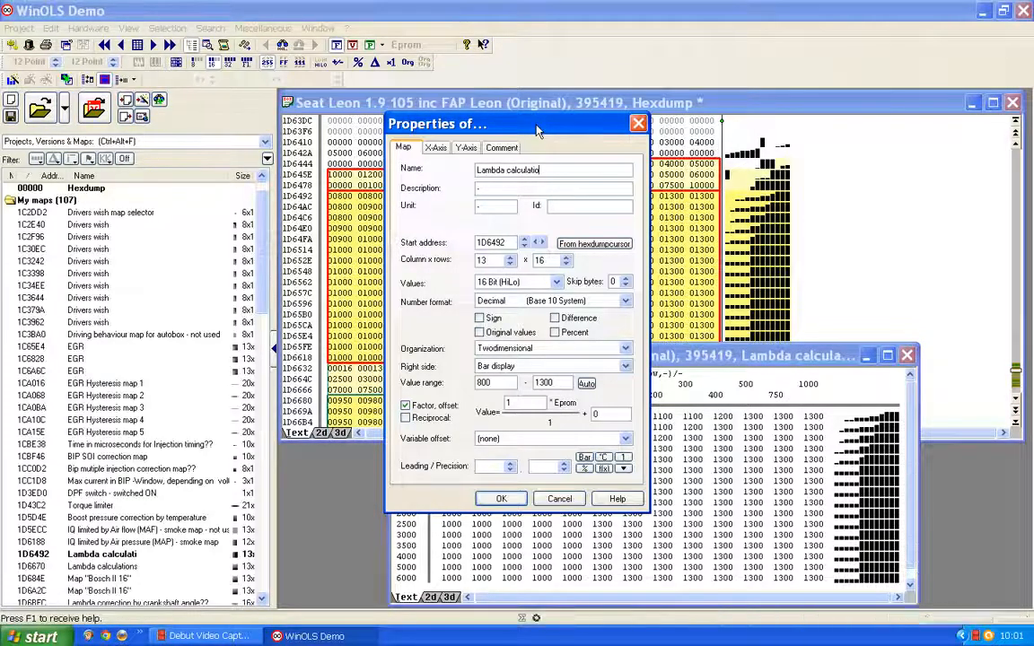
{"action": "type", "text": "n -"}
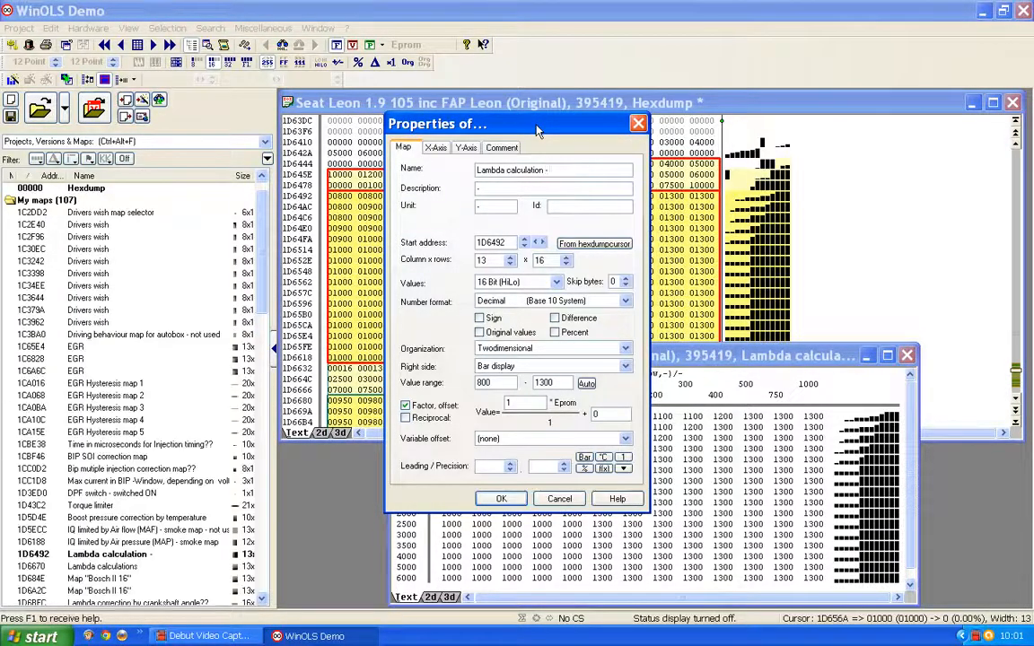
{"action": "type", "text": " not used"}
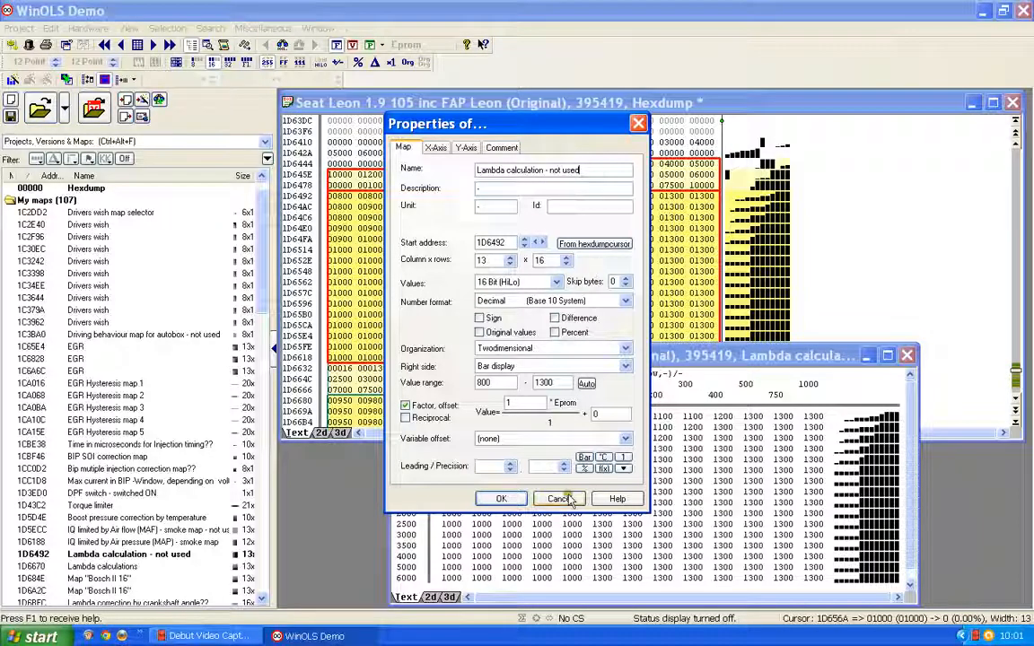
- Set the map values' factor to 0.001 with a precision of 3 decimals and confirm the properties
{"action": "left_click_drag", "start_coordinate": [515, 403], "coordinate": [473, 408]}
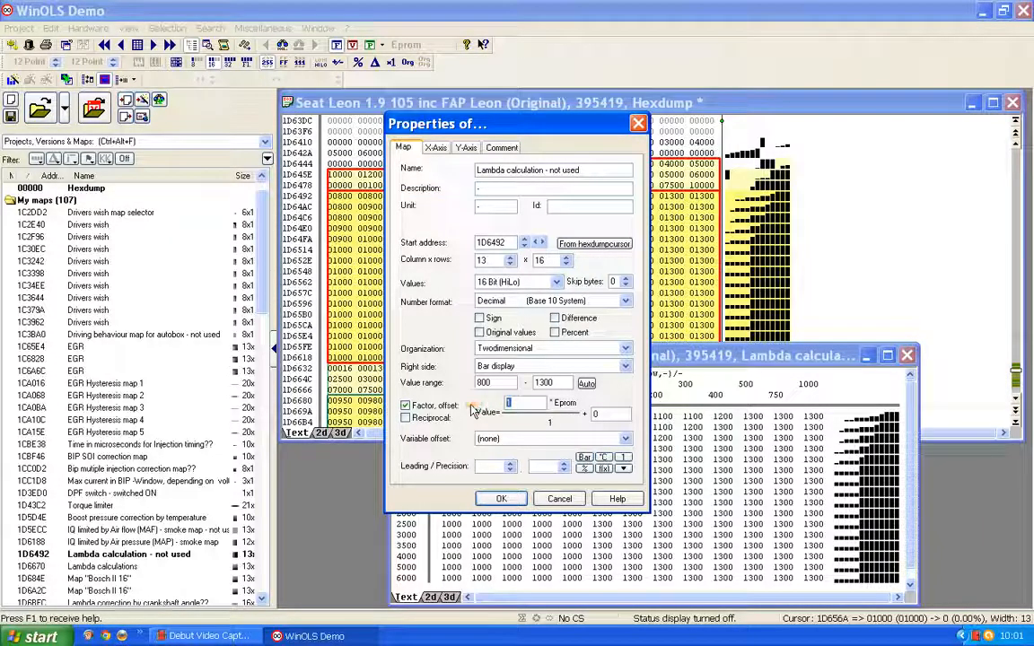
{"action": "type", "text": "0.001"}
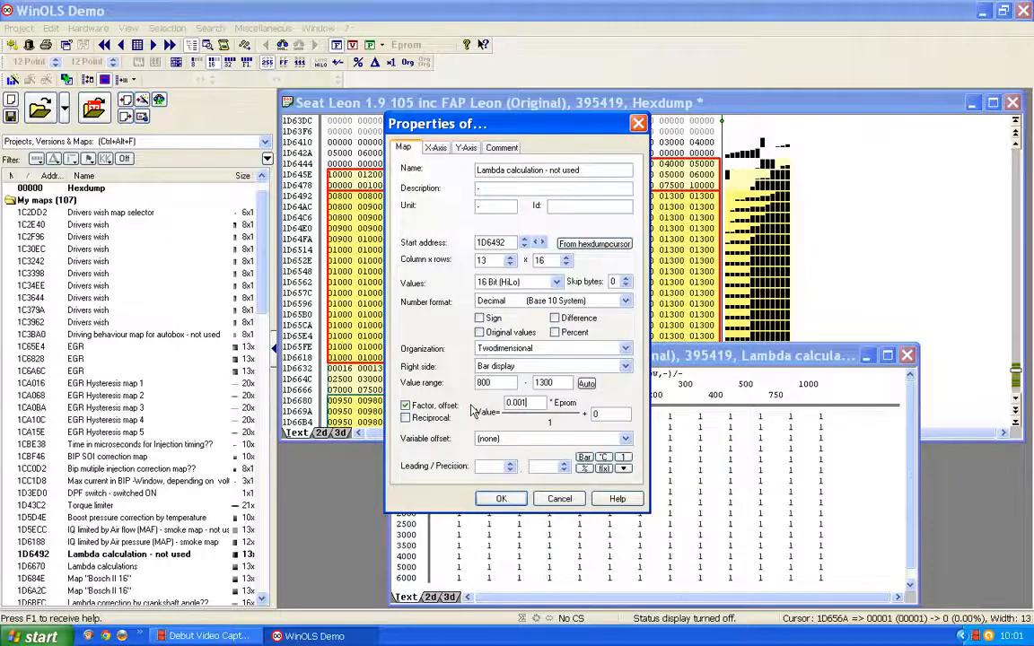
{"action": "left_click", "coordinate": [563, 465]}
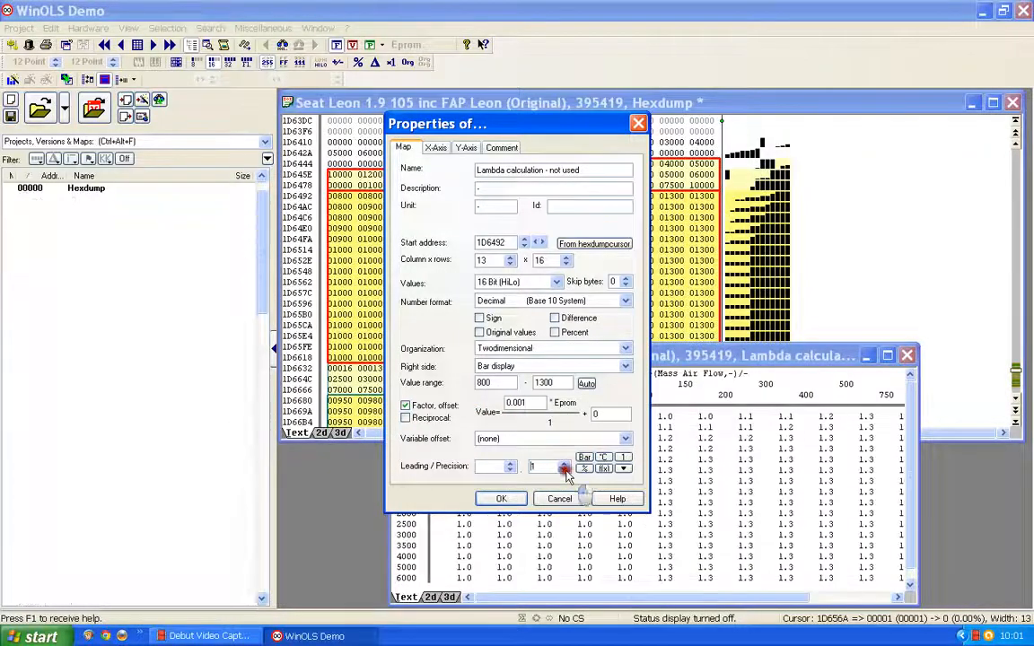
{"action": "left_click", "coordinate": [563, 465]}
{"action": "left_click", "coordinate": [564, 464]}
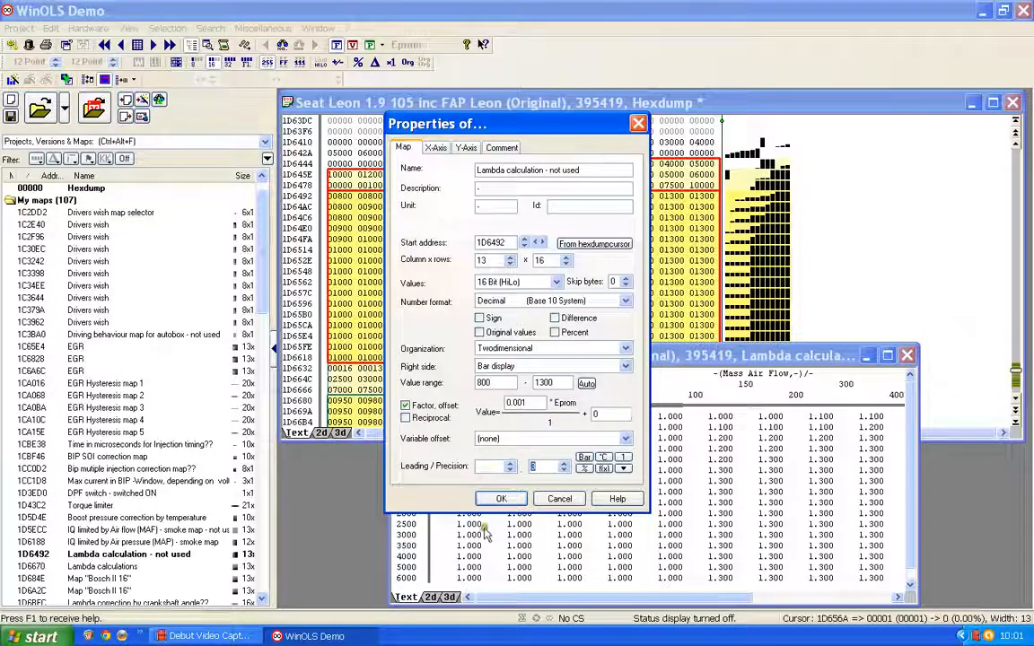
{"action": "left_click", "coordinate": [500, 499]}
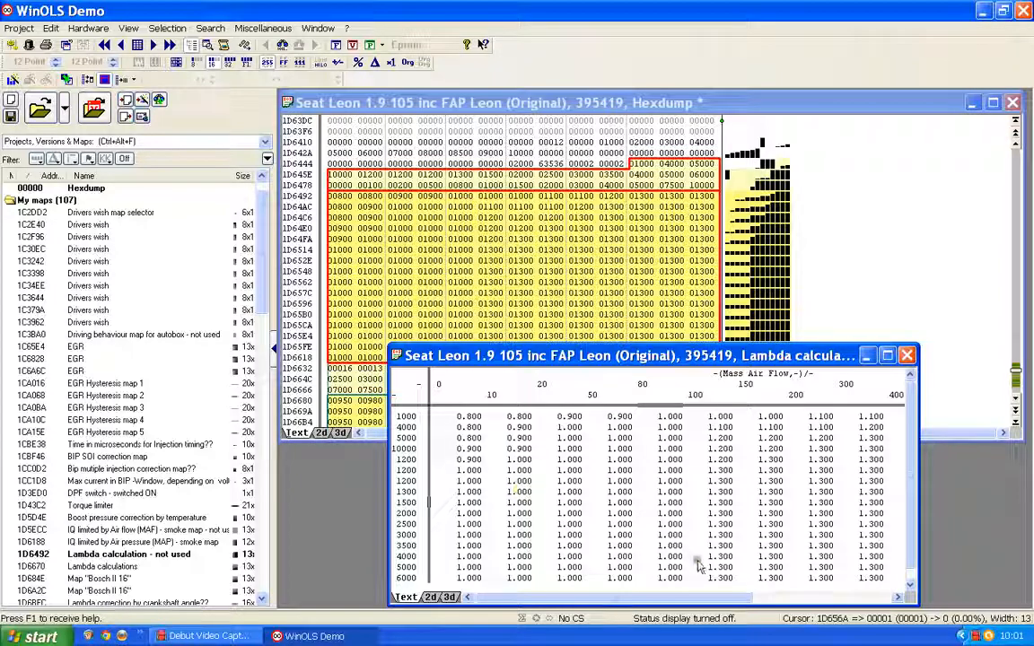
- Move and widen the map window to show all columns, then close it
{"action": "left_click_drag", "start_coordinate": [633, 355], "coordinate": [587, 162]}
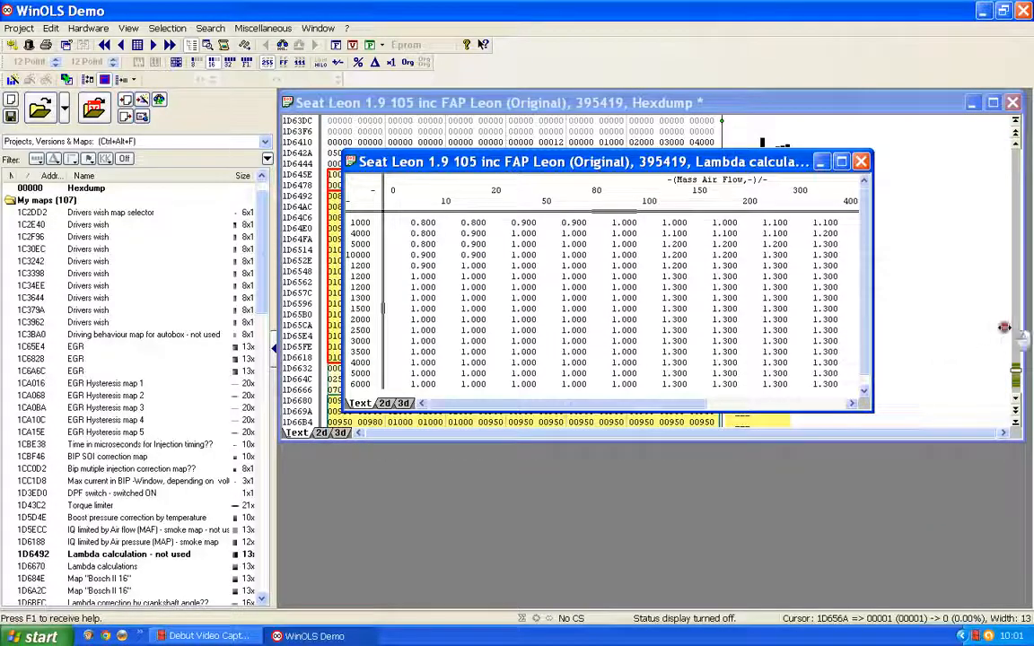
{"action": "left_click_drag", "start_coordinate": [871, 327], "coordinate": [1003, 330]}
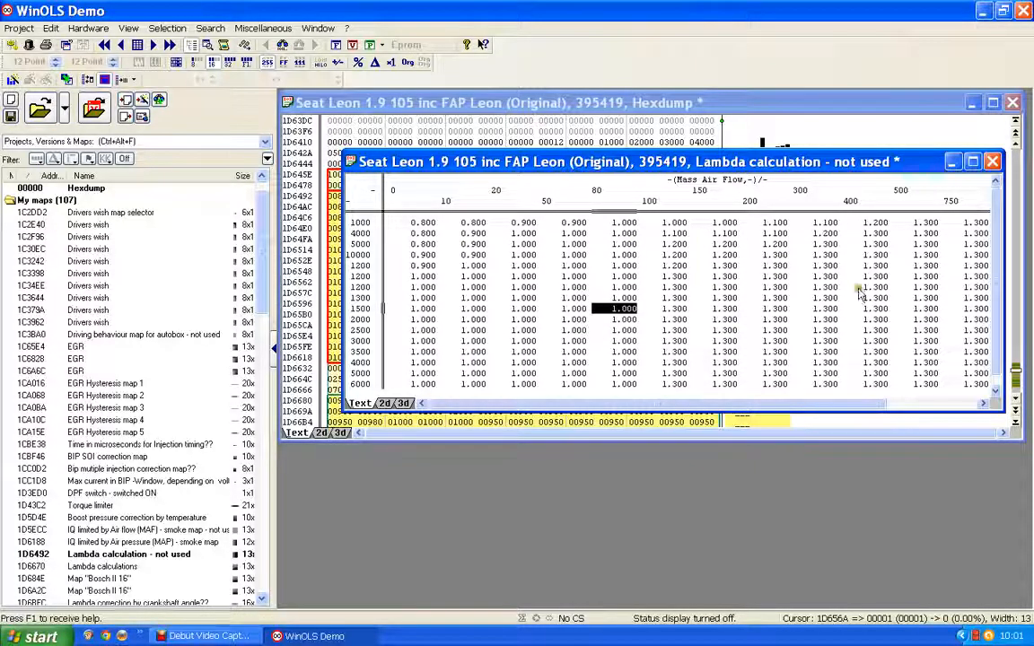
{"action": "left_click", "coordinate": [992, 162]}
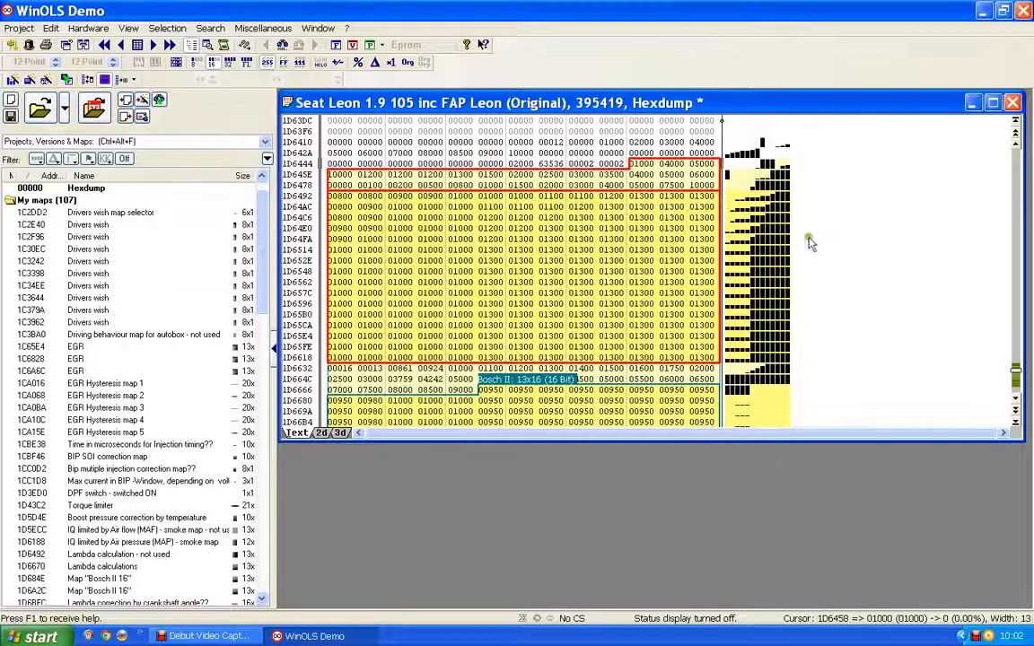
- Step the hexdump cursor through the values around the map's axis rows and body
{"action": "key", "text": "Left"}
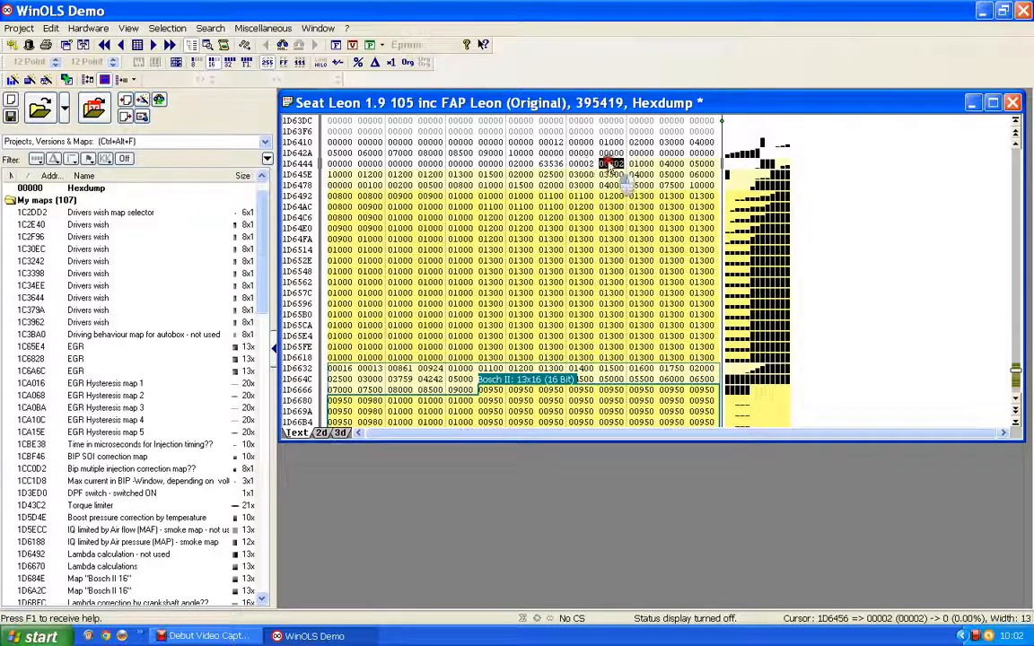
{"action": "key", "text": "Left"}
{"action": "key", "text": "Right"}
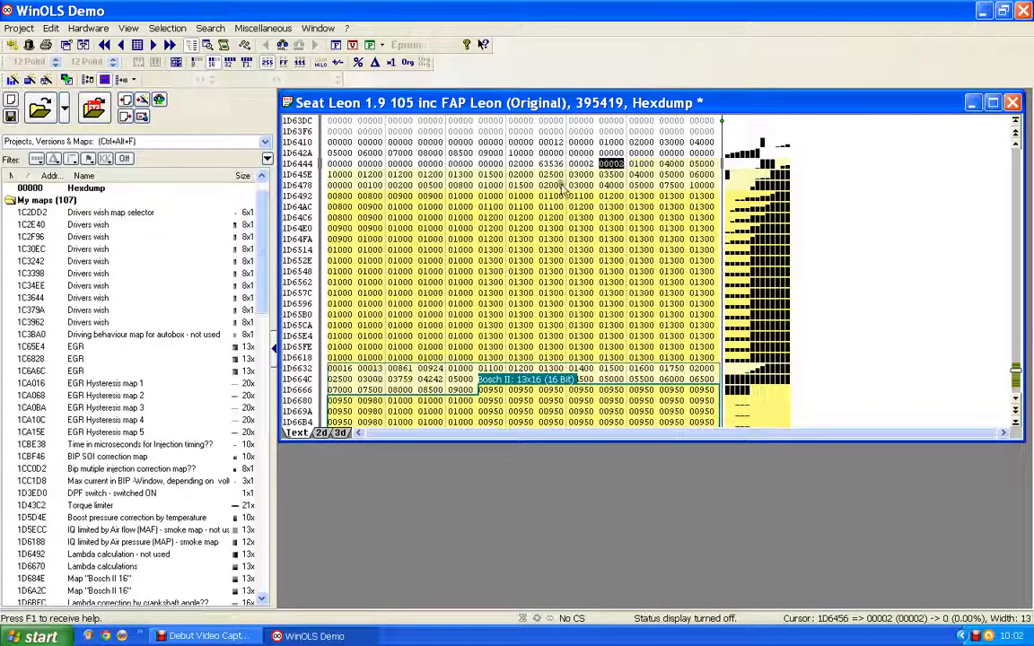
{"action": "left_click", "coordinate": [582, 164]}
{"action": "key", "text": "Right"}
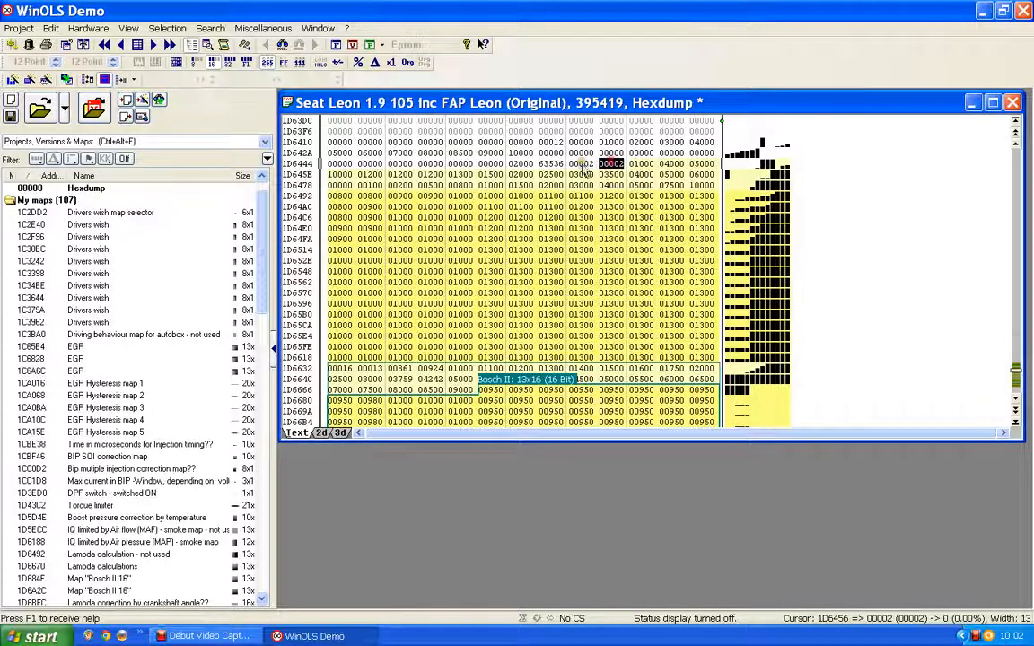
{"action": "left_click", "coordinate": [536, 239]}
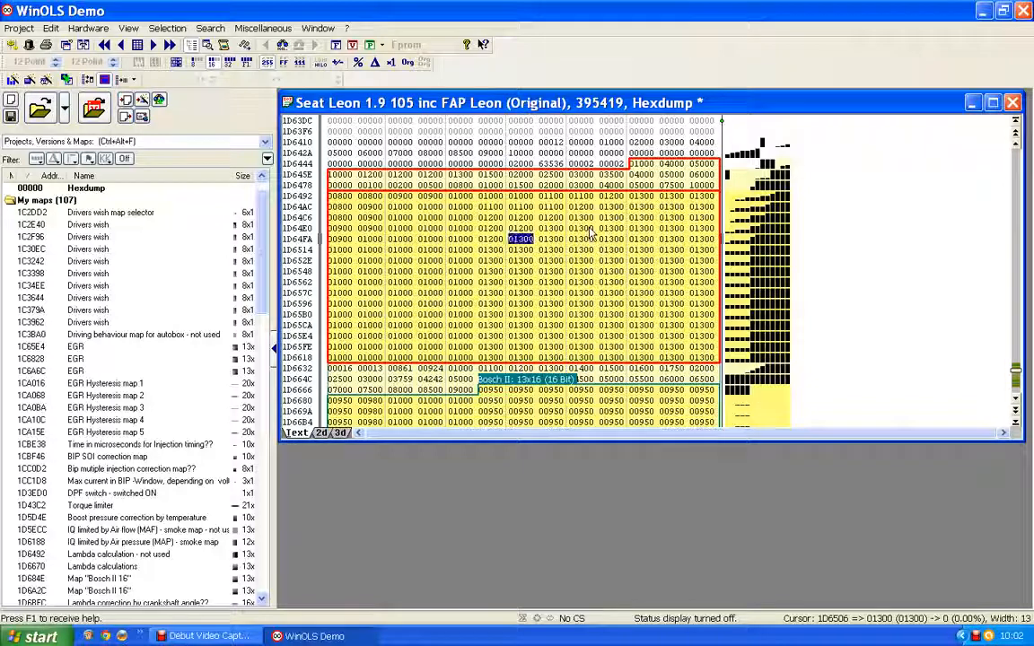
- Switch the hexdump to the 2D graph view and examine the curve patterns of neighbouring maps
{"action": "left_click", "coordinate": [322, 433]}
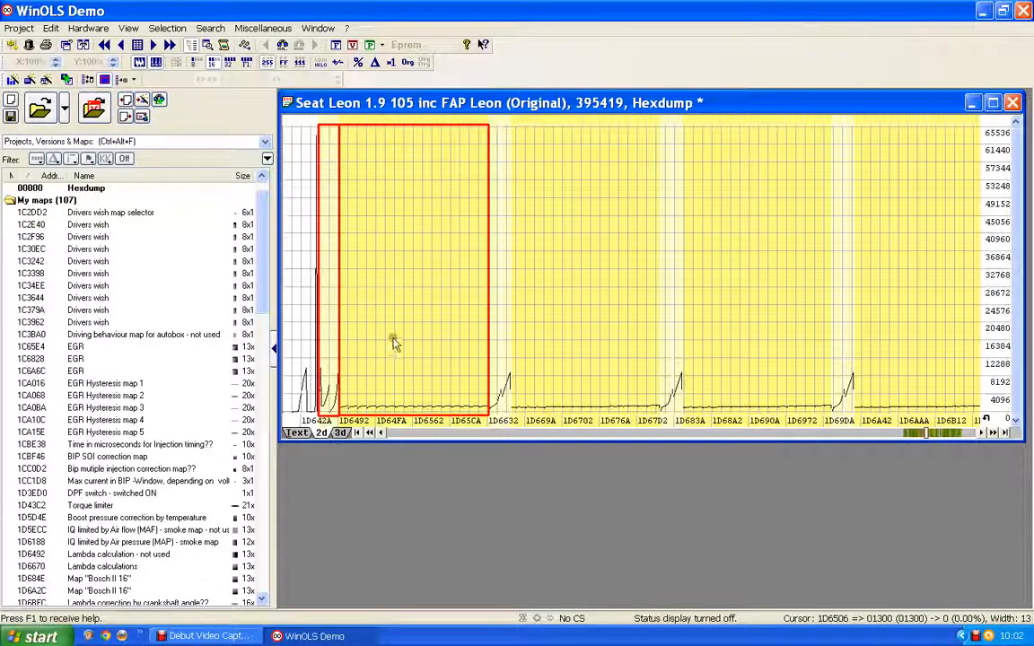
{"action": "left_click", "coordinate": [609, 255]}
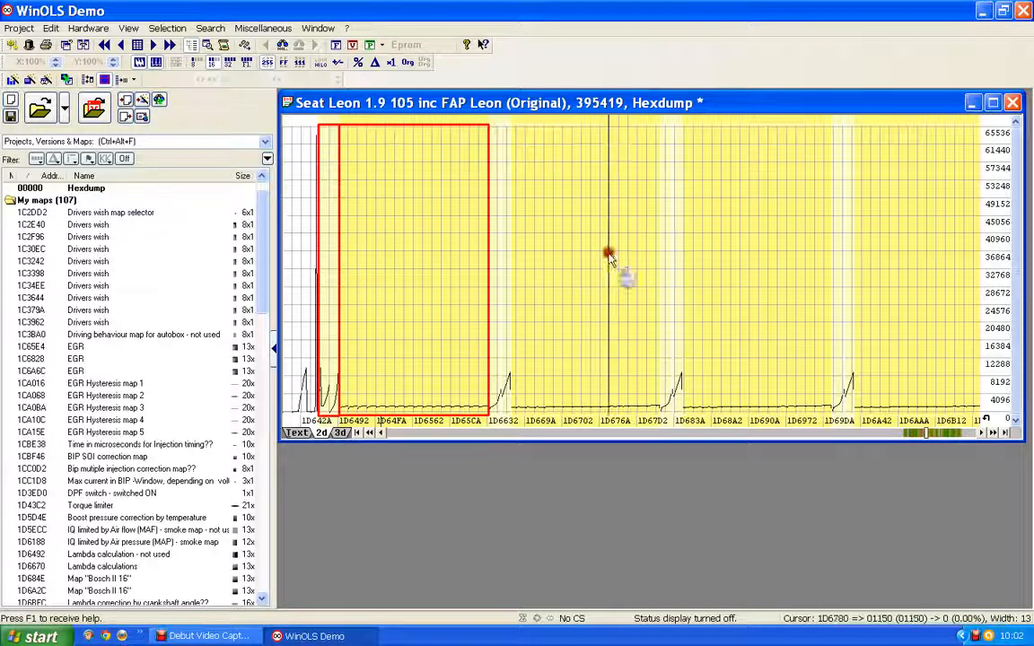
{"action": "left_click", "coordinate": [743, 257]}
{"action": "left_click", "coordinate": [904, 269]}
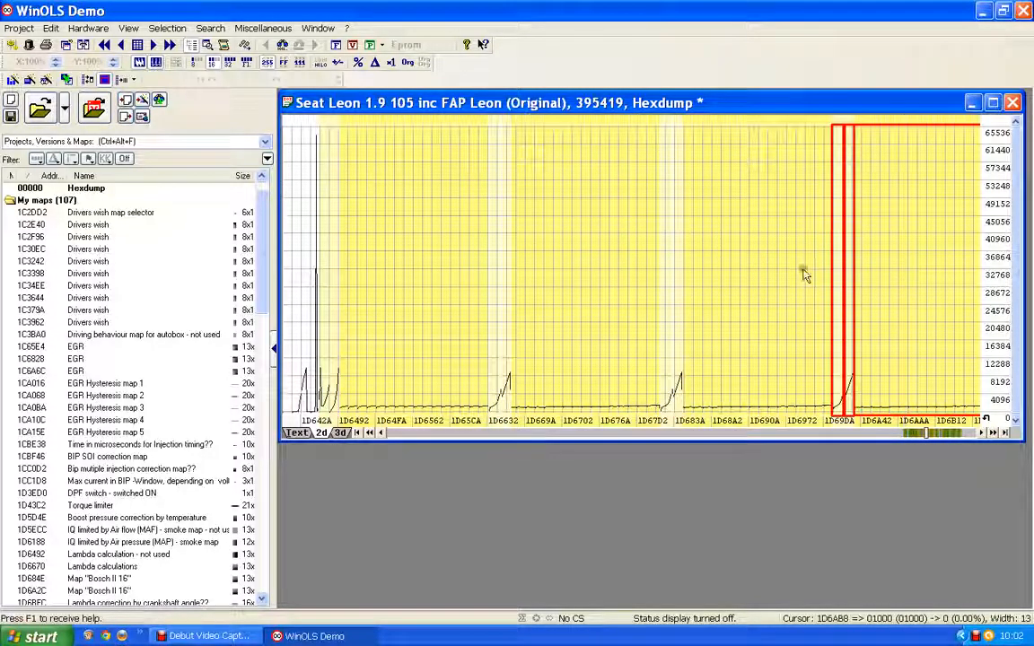
{"action": "left_click", "coordinate": [756, 277]}
{"action": "left_click", "coordinate": [556, 278]}
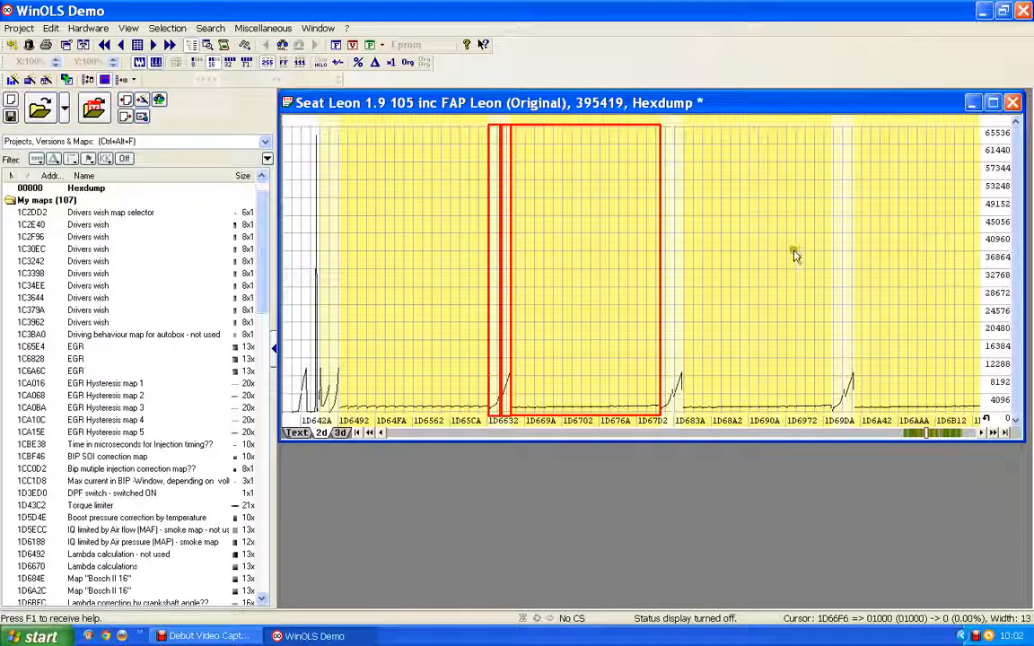
{"action": "left_click", "coordinate": [588, 258]}
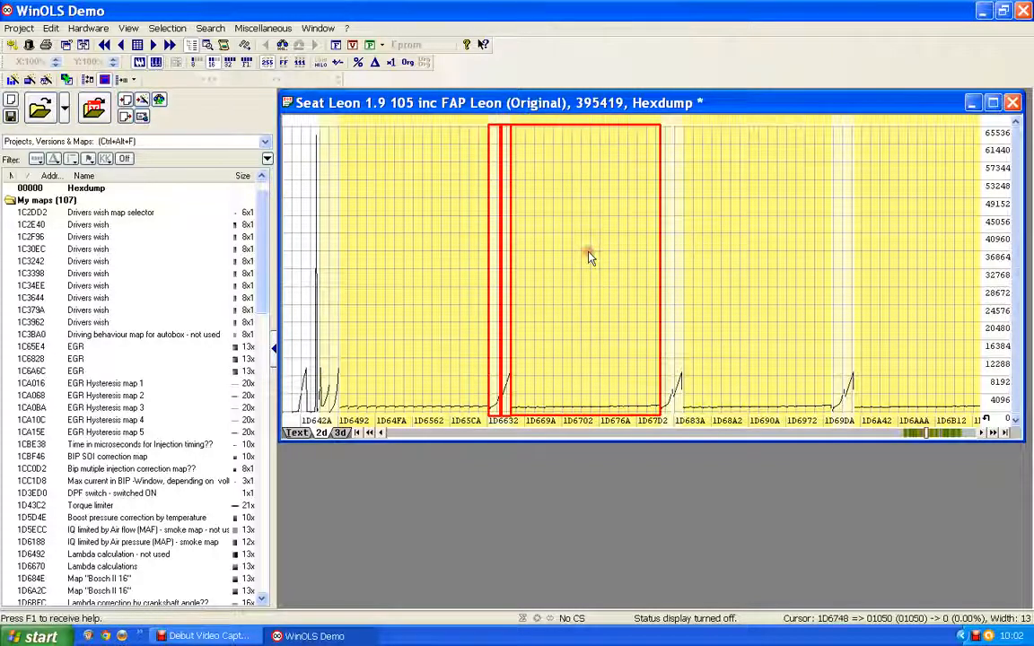